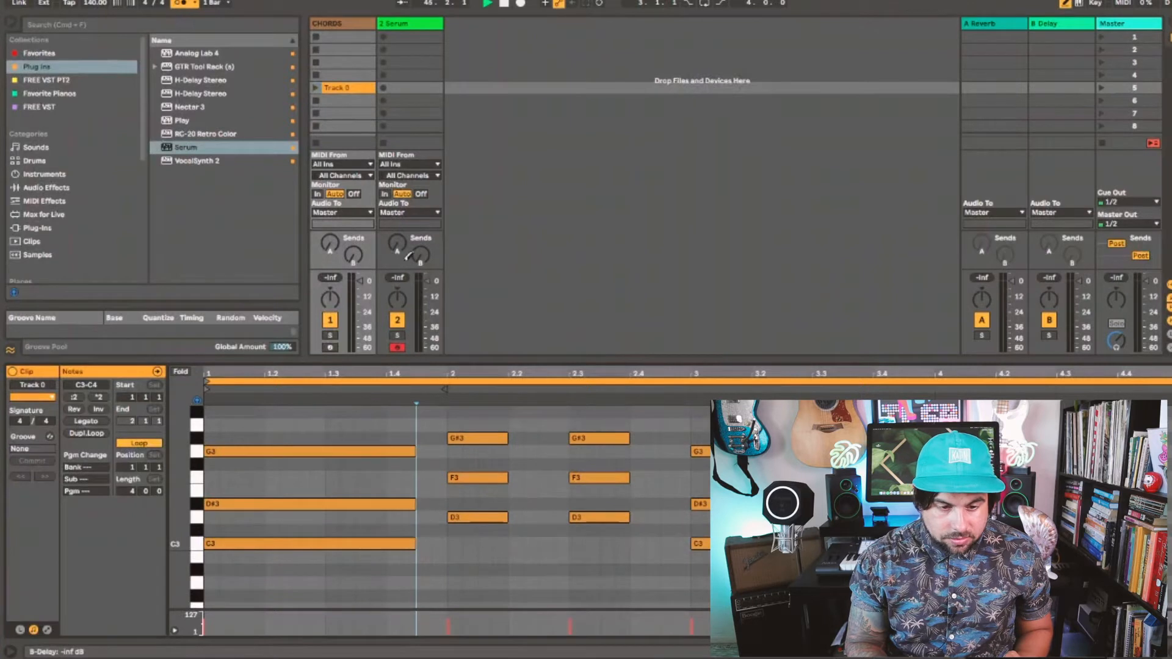
- Start the chord clip and draw a bar 1 melody on the Serum track: C4 at 1.2, D#4 at 1.3, D4 at 1.3.3, C4 at 1.4
click(316, 89)
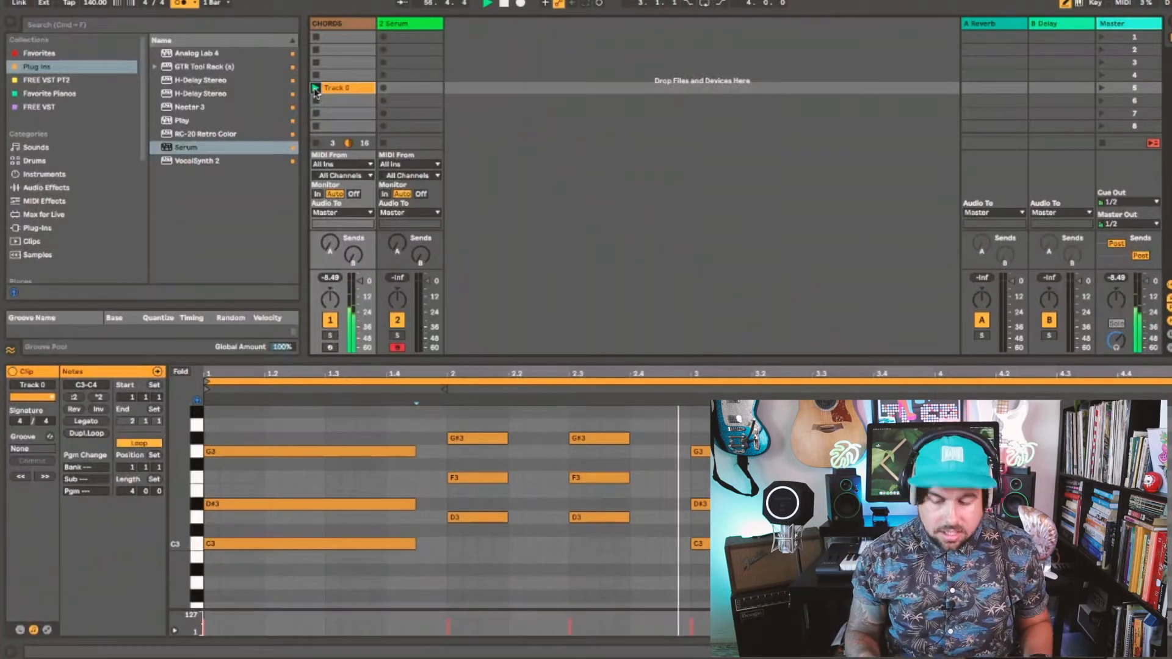
click(409, 88)
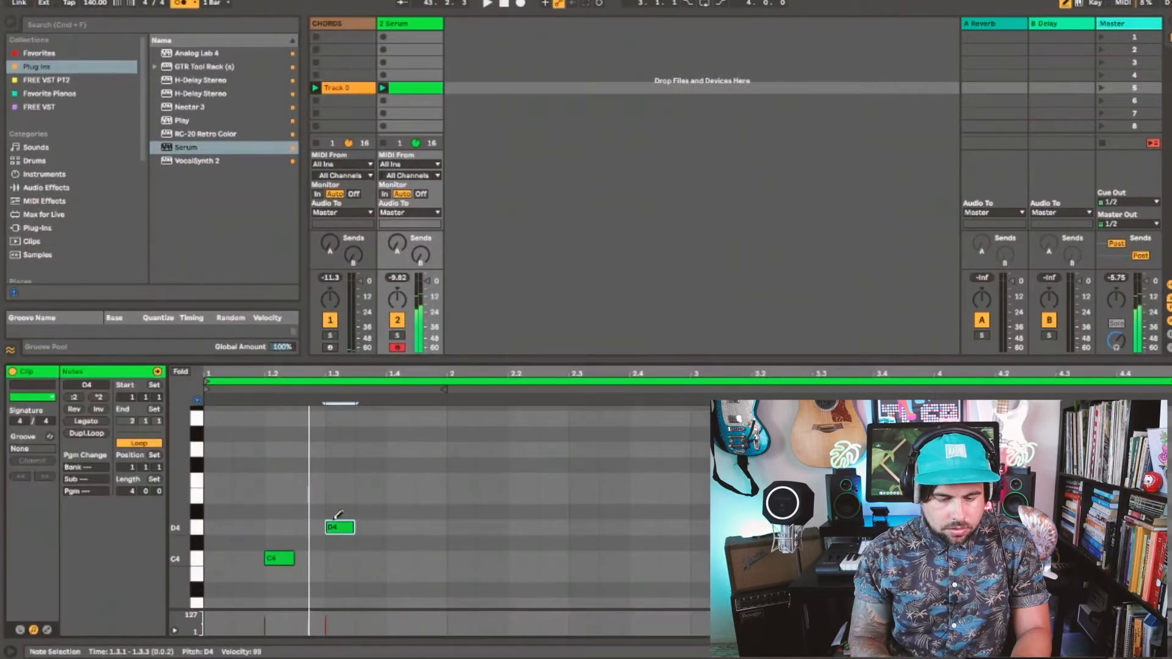
drag(335, 520, 335, 513)
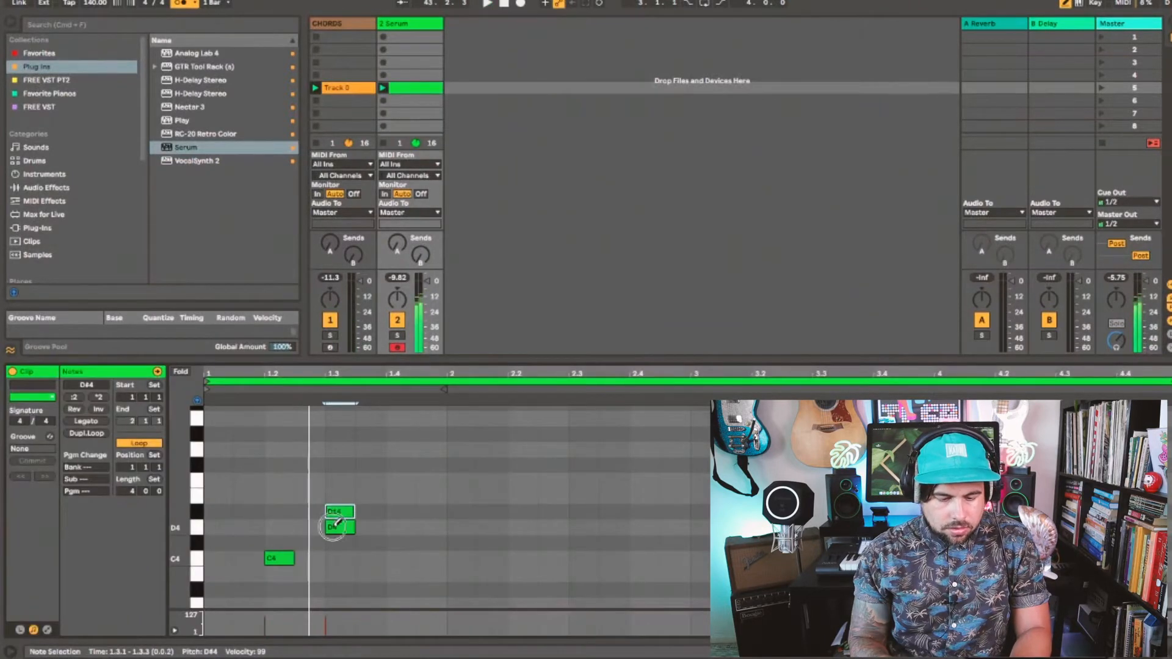
click(366, 524)
key(space)
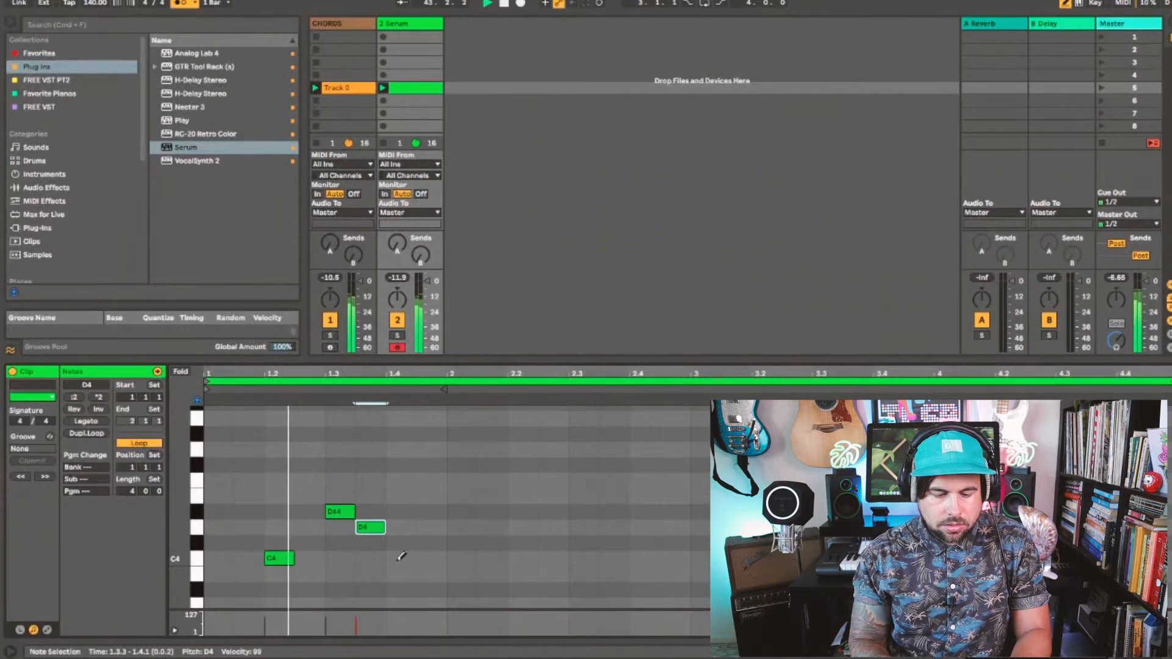
click(400, 558)
- Place a G#3 note at the start of bar 2 and play the melody with the chords
scroll(403, 558, down, 3)
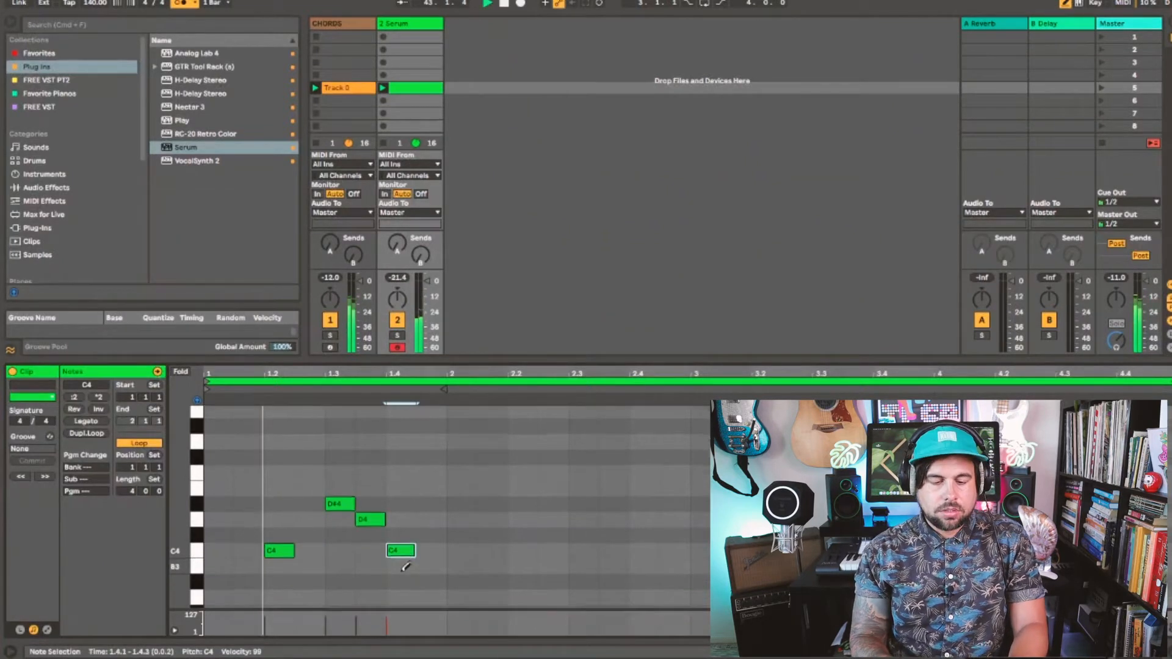
click(456, 572)
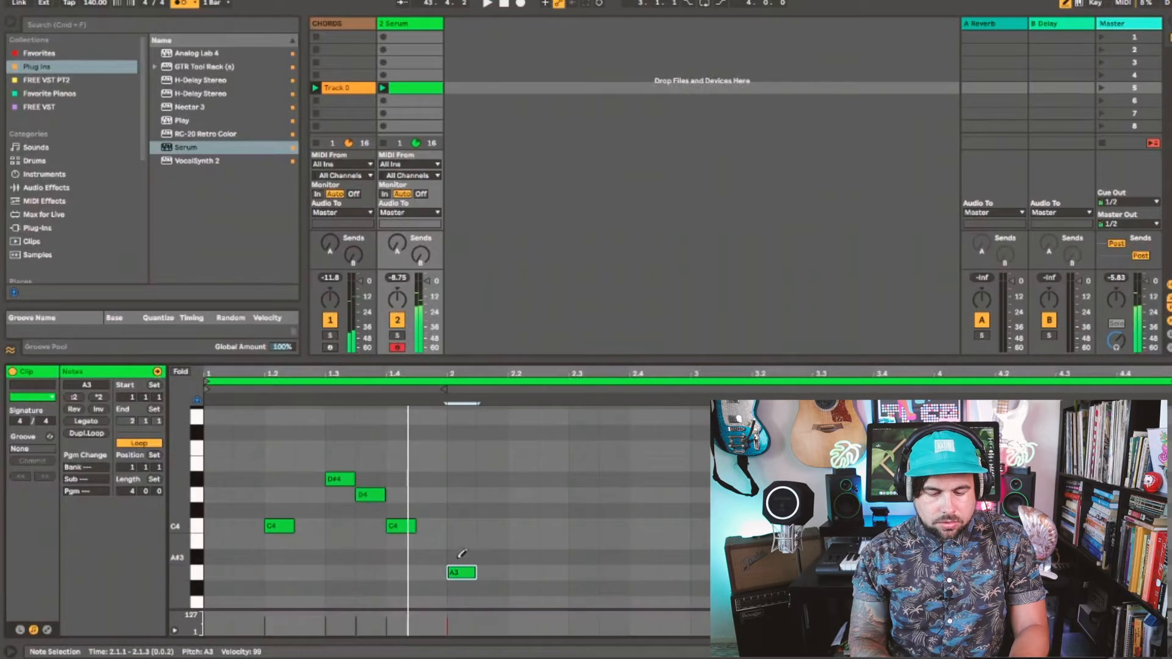
click(462, 572)
key(space)
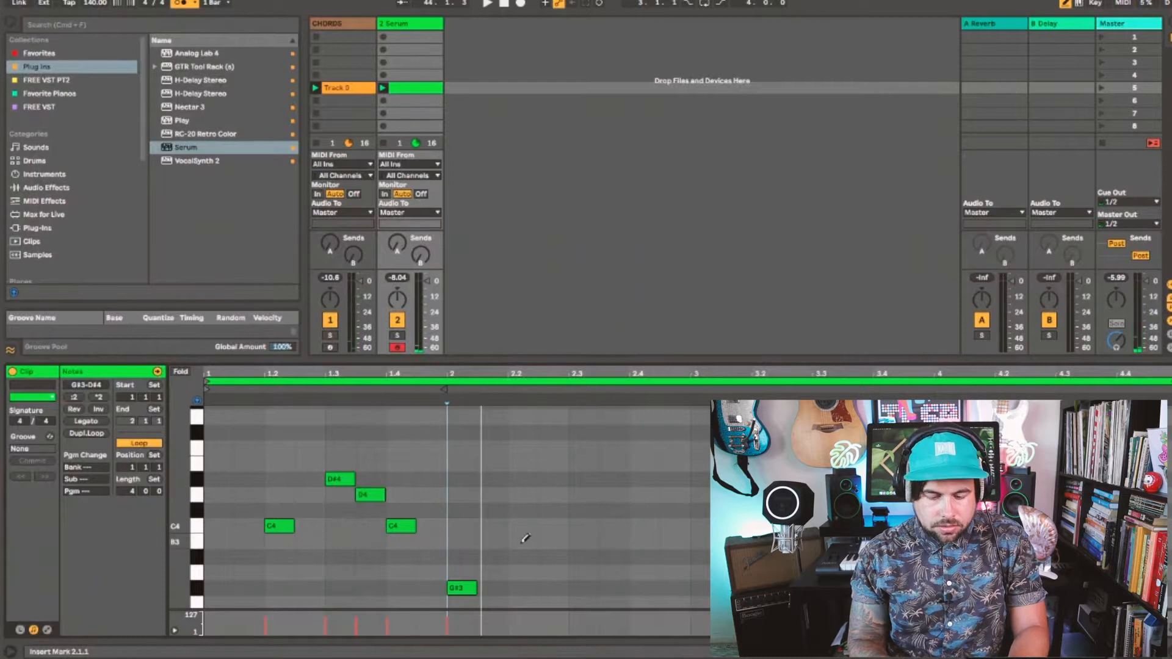
click(467, 587)
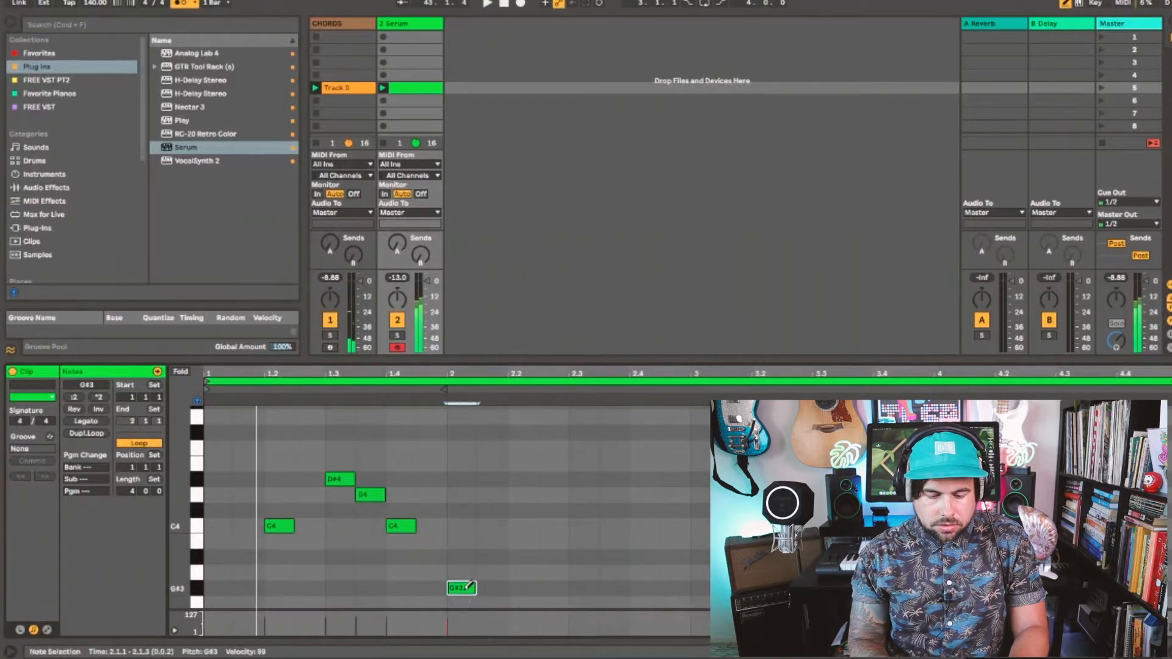
- Finish bar 2 of the melody with A#3 at 2.2, G#3 at 2.2.3, G3 at 2.3 and D#4 at 2.4
click(503, 556)
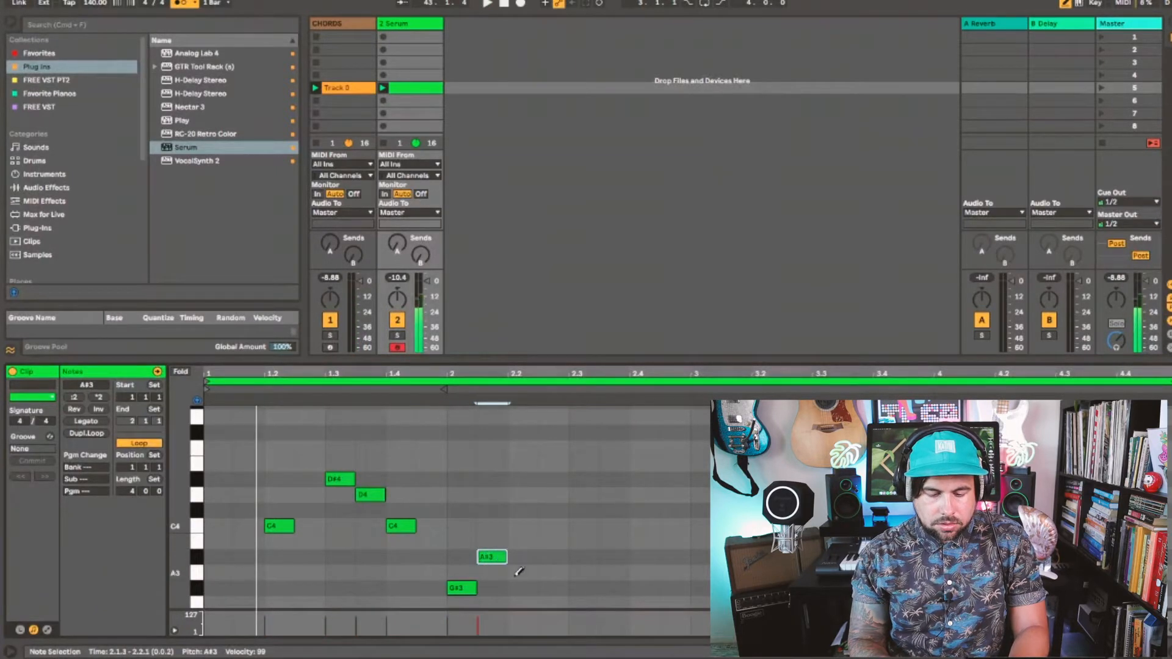
drag(499, 557, 530, 557)
click(552, 568)
click(552, 587)
key(space)
scroll(549, 574, down, 2)
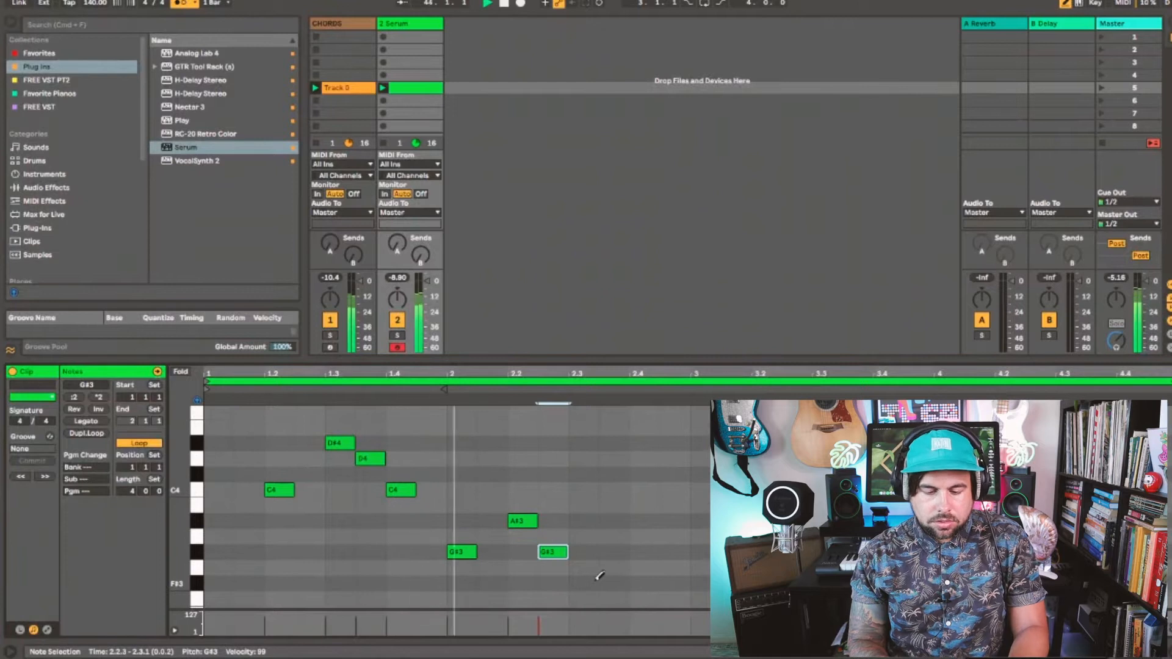
click(583, 567)
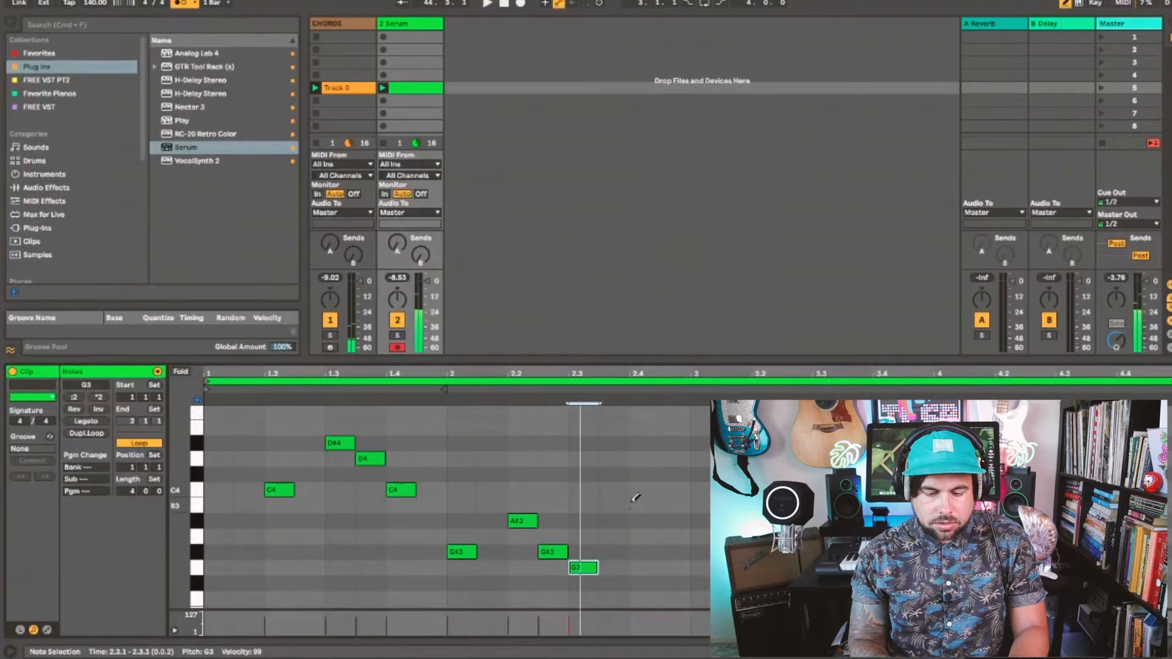
click(644, 443)
key(space)
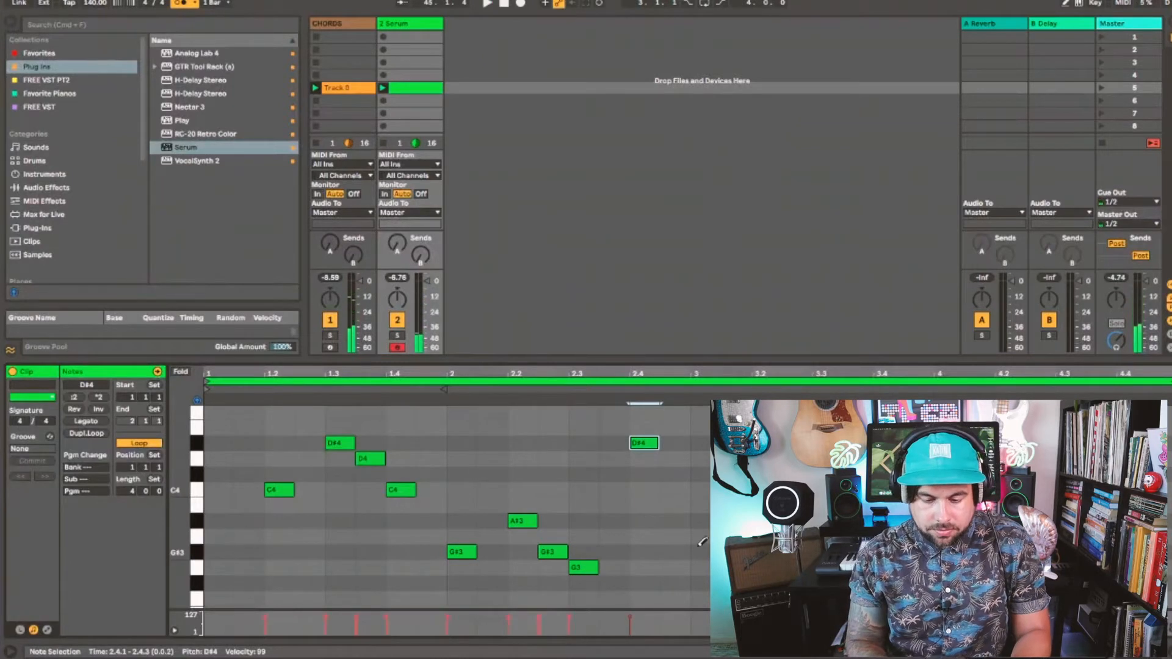
- Duplicate the two-bar melody into bars 3 and 4, lower the final D#4 there by an octave to D#3, and play it
drag(696, 602, 205, 415)
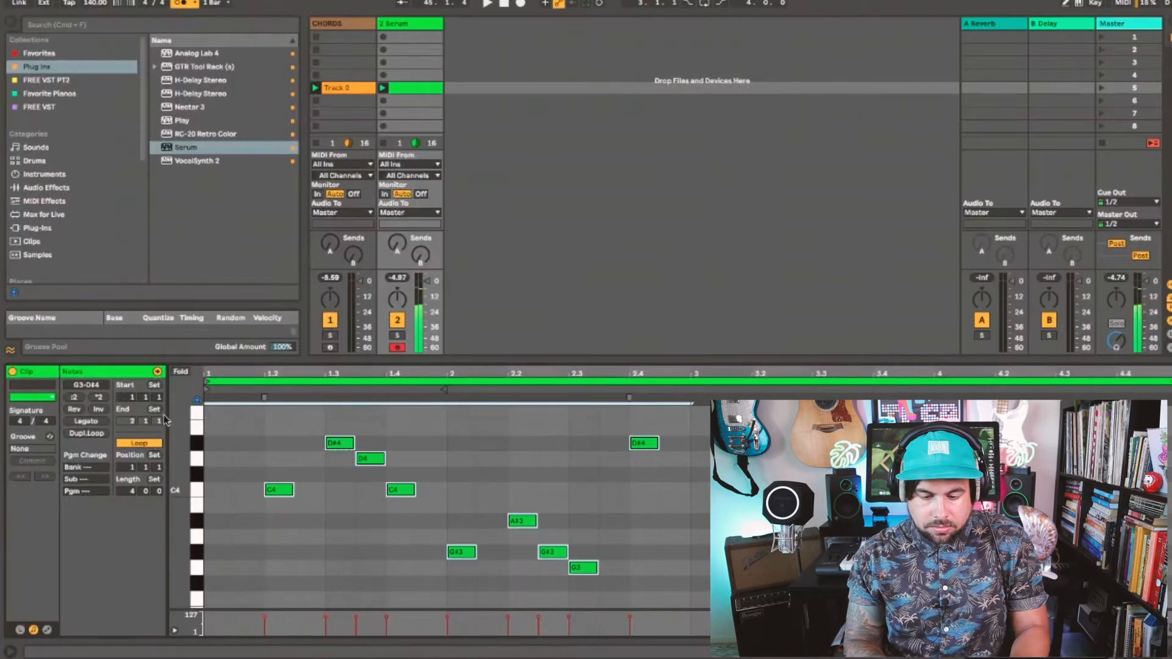
scroll(512, 475, up, 1)
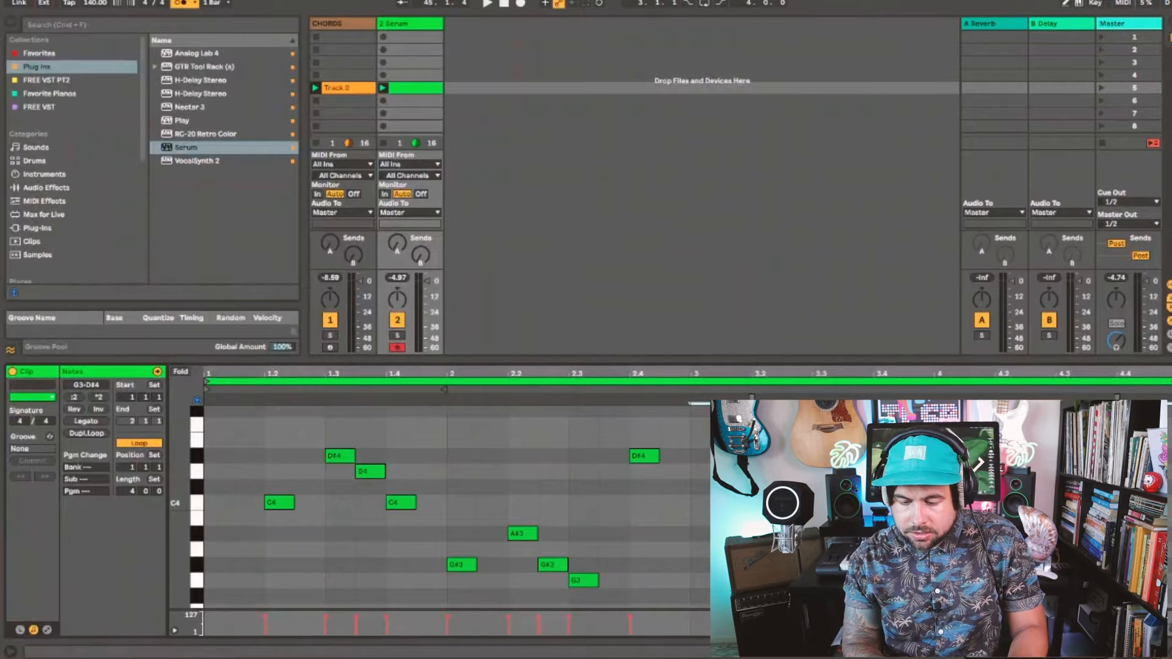
click(1130, 456)
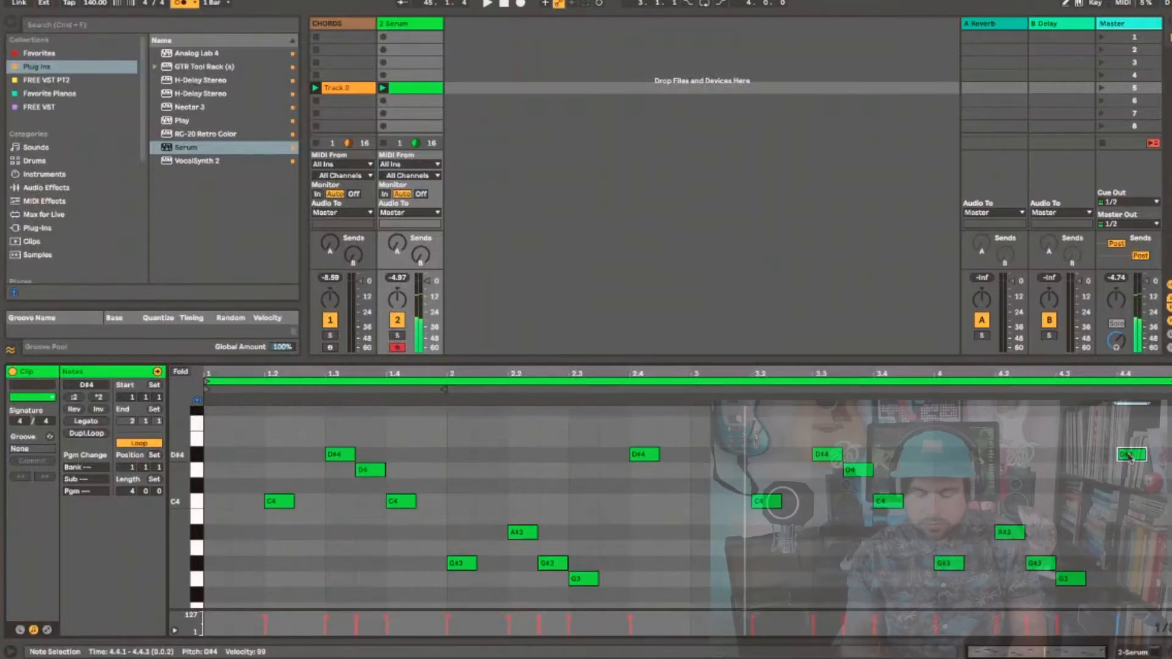
key(shift+Down)
key(space)
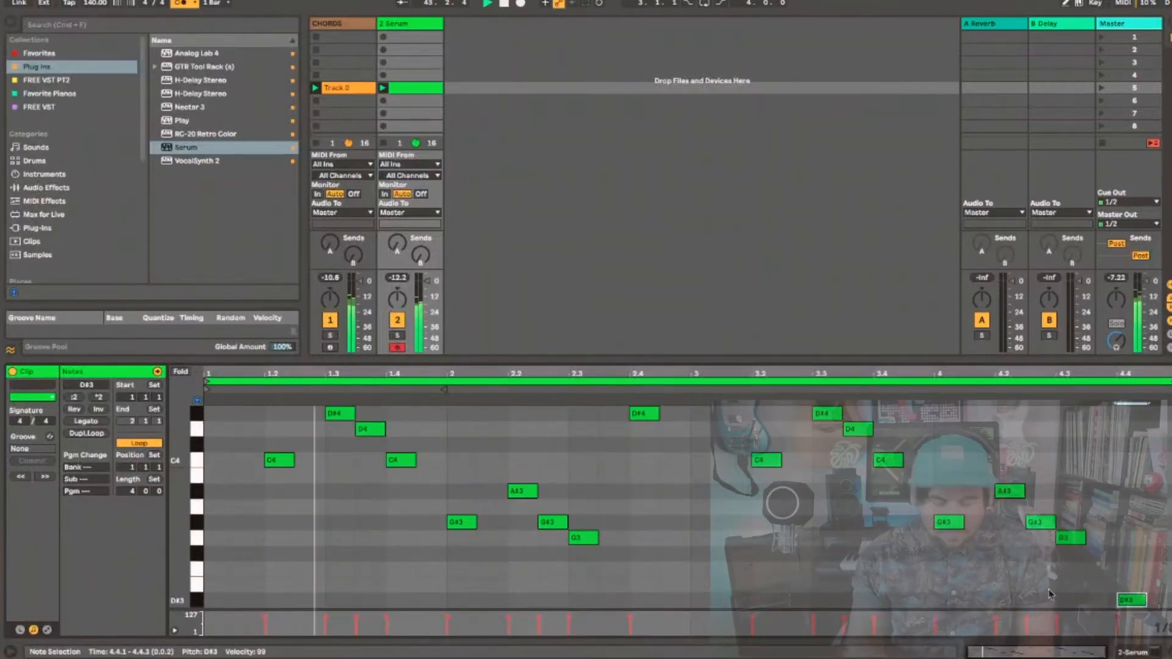
scroll(983, 567, down, 1)
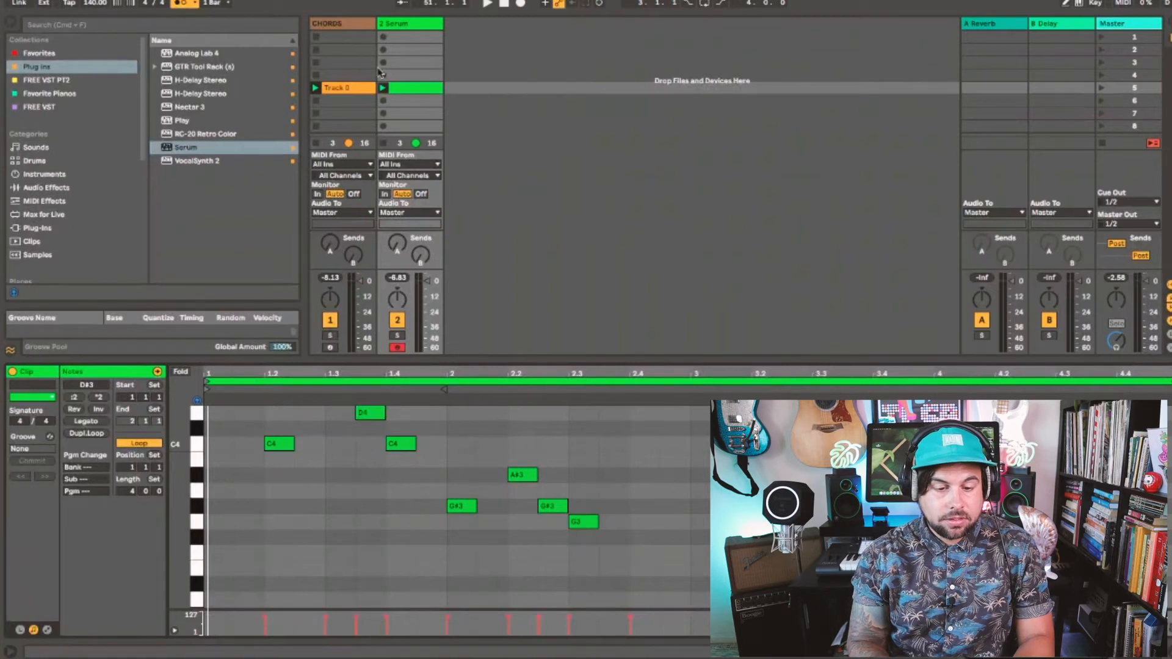
- Create a new clip on the Serum track and open it together with the chord clip for note editing
click(353, 87)
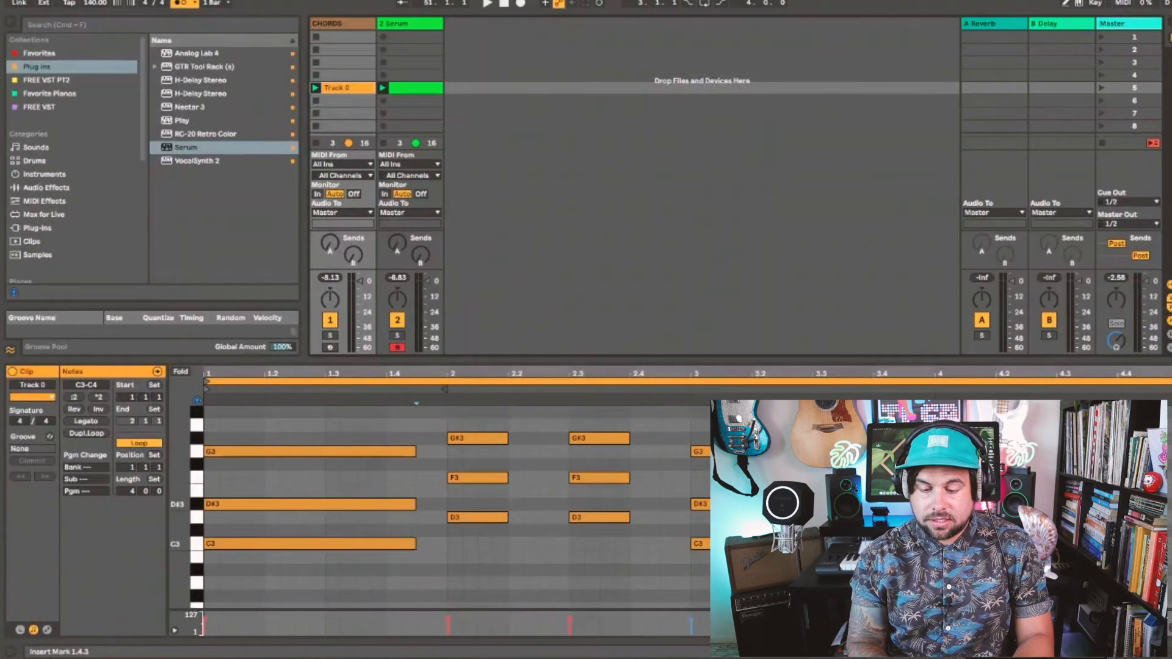
scroll(439, 506, up, 2)
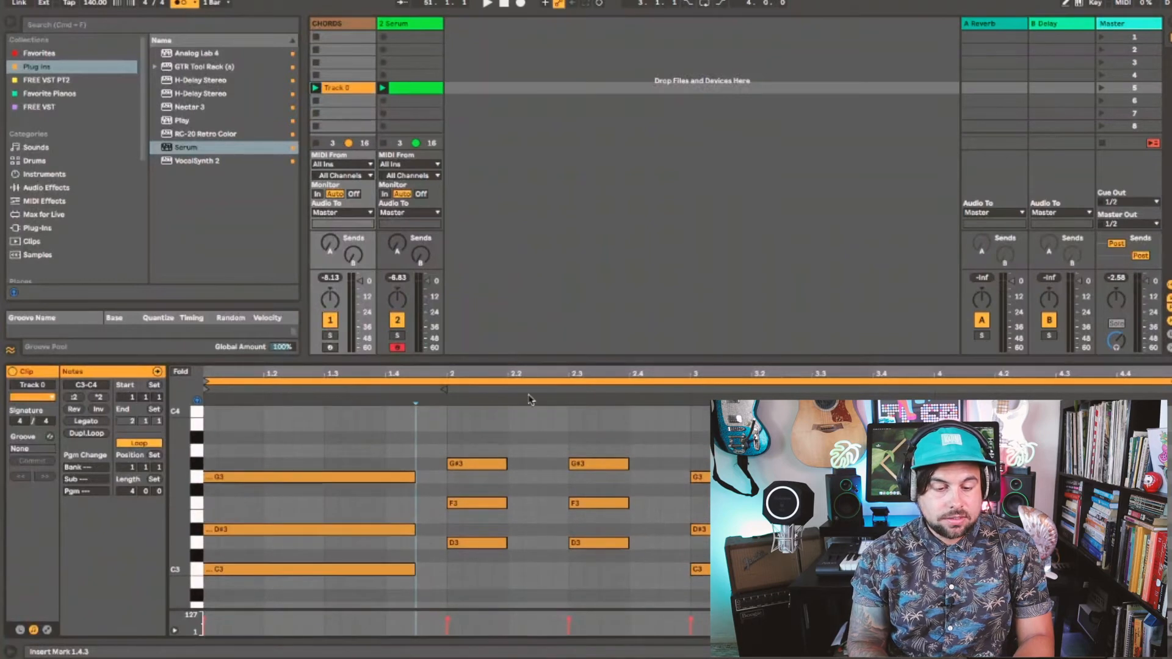
click(417, 92)
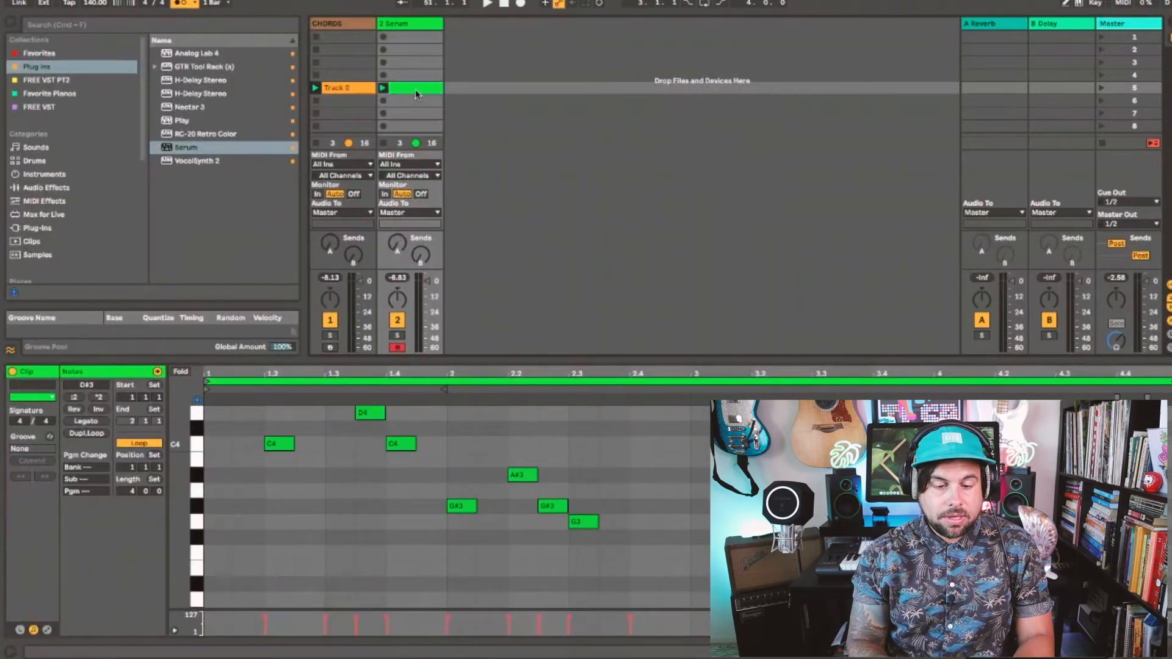
double_click(415, 100)
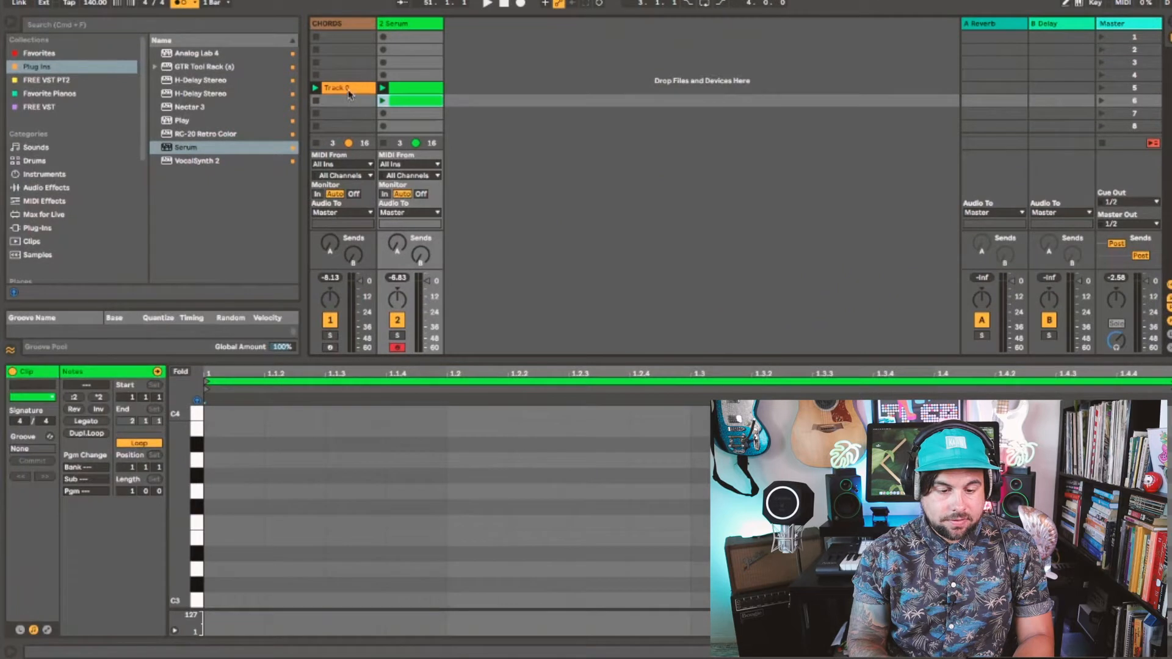
shift+click(349, 95)
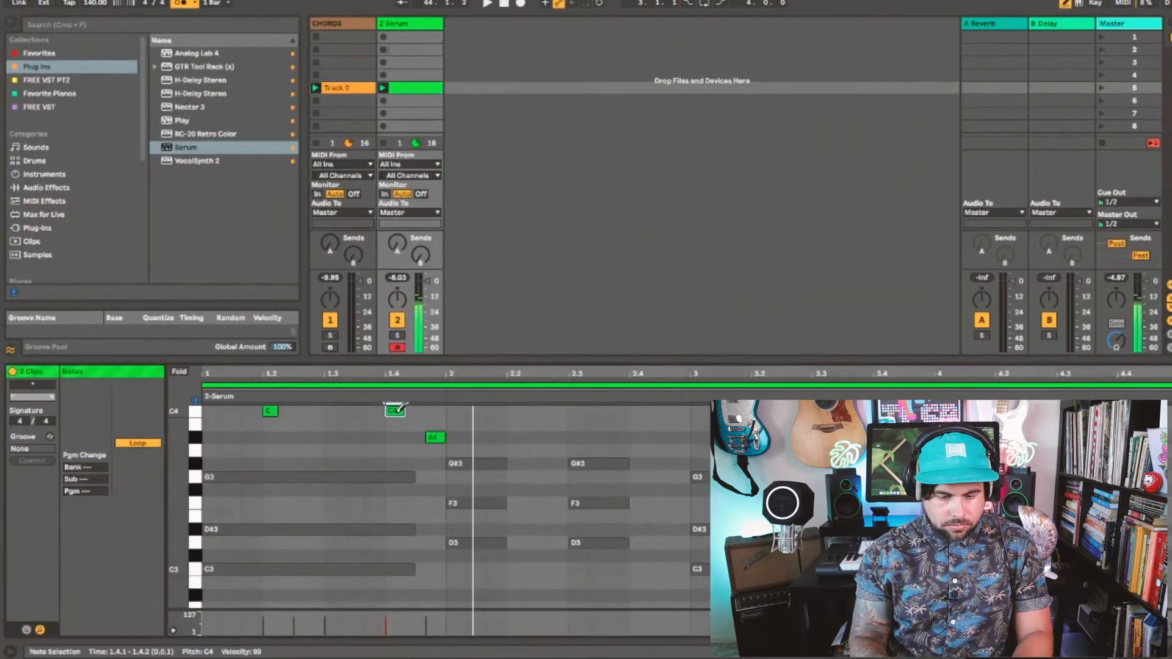
- Try a B3 instead of the A#3 at 1.4.3, just before bar 2 of the new melody
scroll(419, 465, up, 3)
click(439, 484)
click(423, 484)
key(space)
key(space)
click(419, 487)
click(419, 487)
click(419, 488)
click(421, 487)
click(432, 486)
click(432, 469)
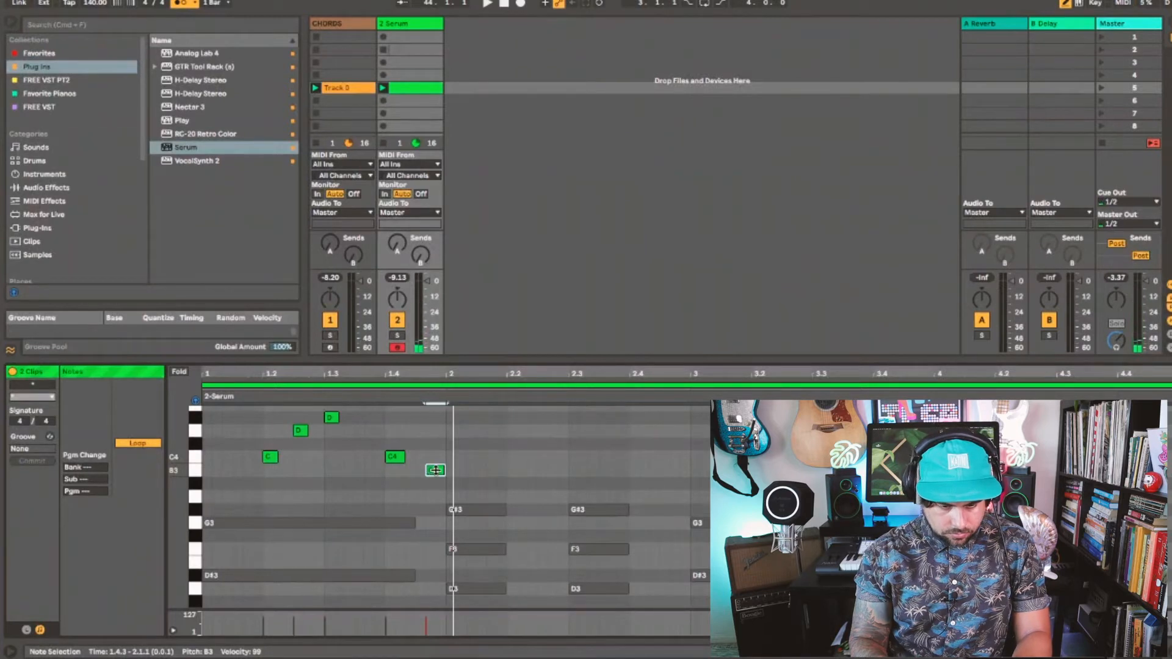
- Make the B3 note run from 1.4.2 to the start of bar 2 and play the clips
click(434, 470)
drag(417, 471, 429, 470)
key(space)
scroll(429, 475, up, 1)
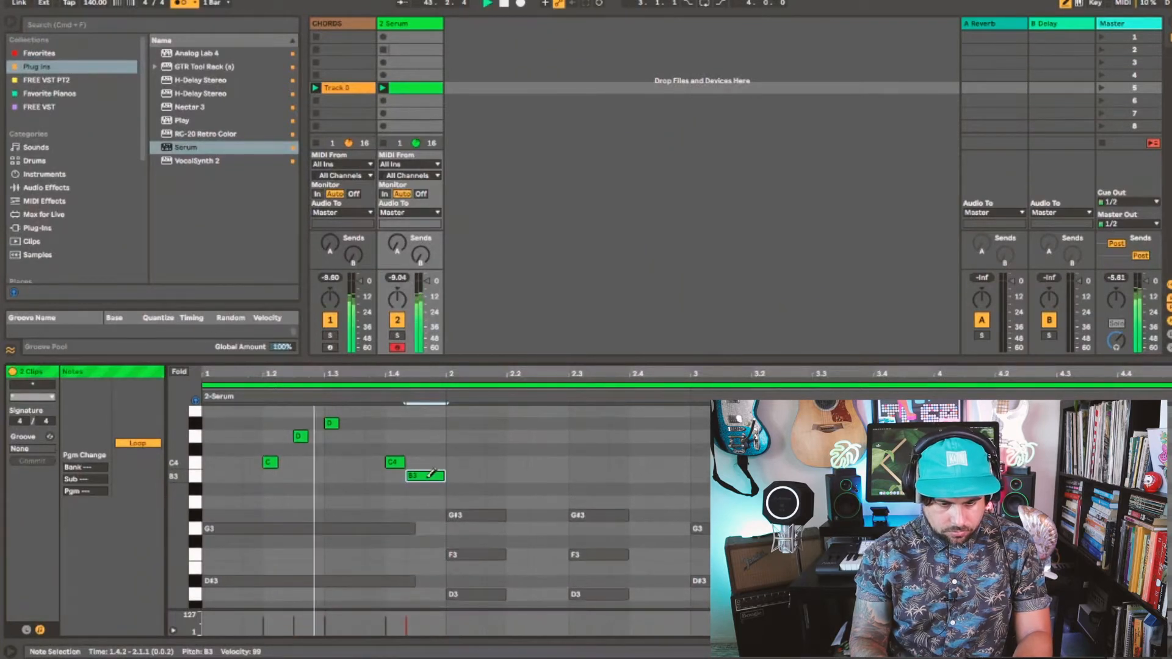
- Replace the B3 note at 1.4.2 with an A#3 of the same length and play the clips
key(space)
click(430, 476)
click(431, 488)
key(space)
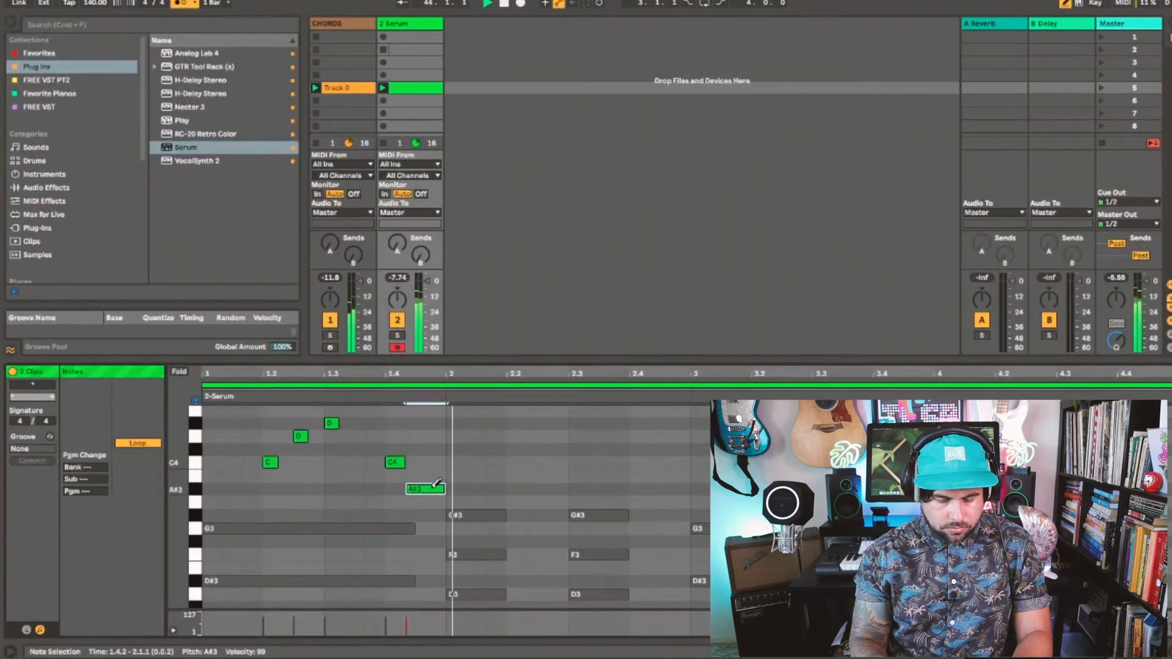
click(462, 501)
click(459, 510)
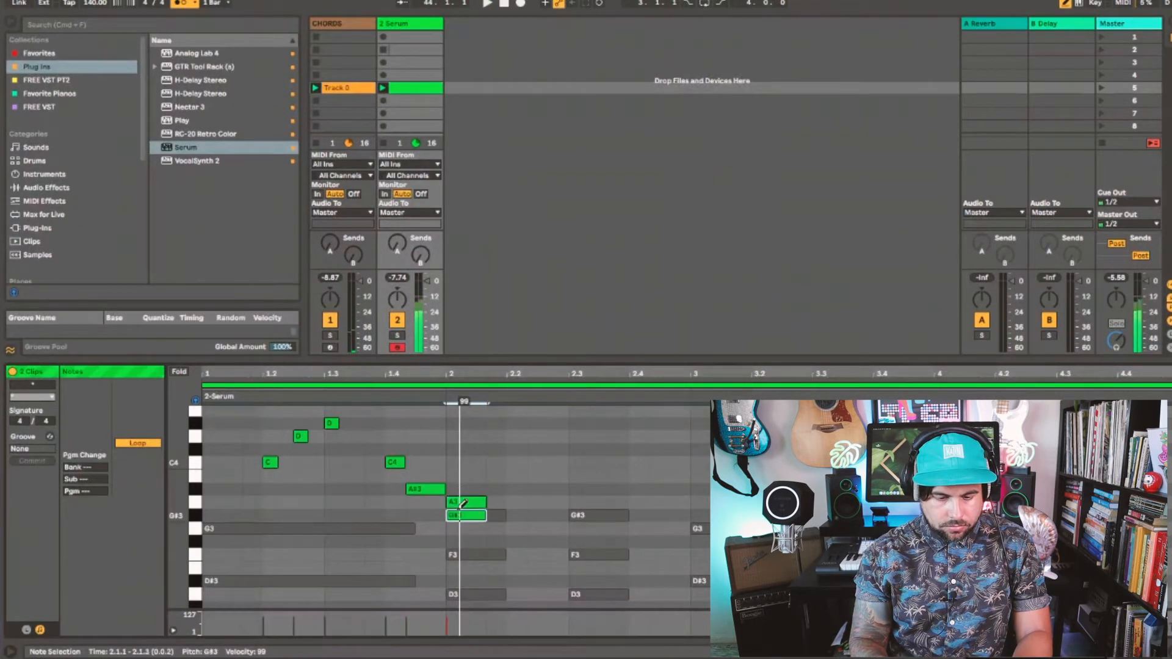
click(466, 501)
key(space)
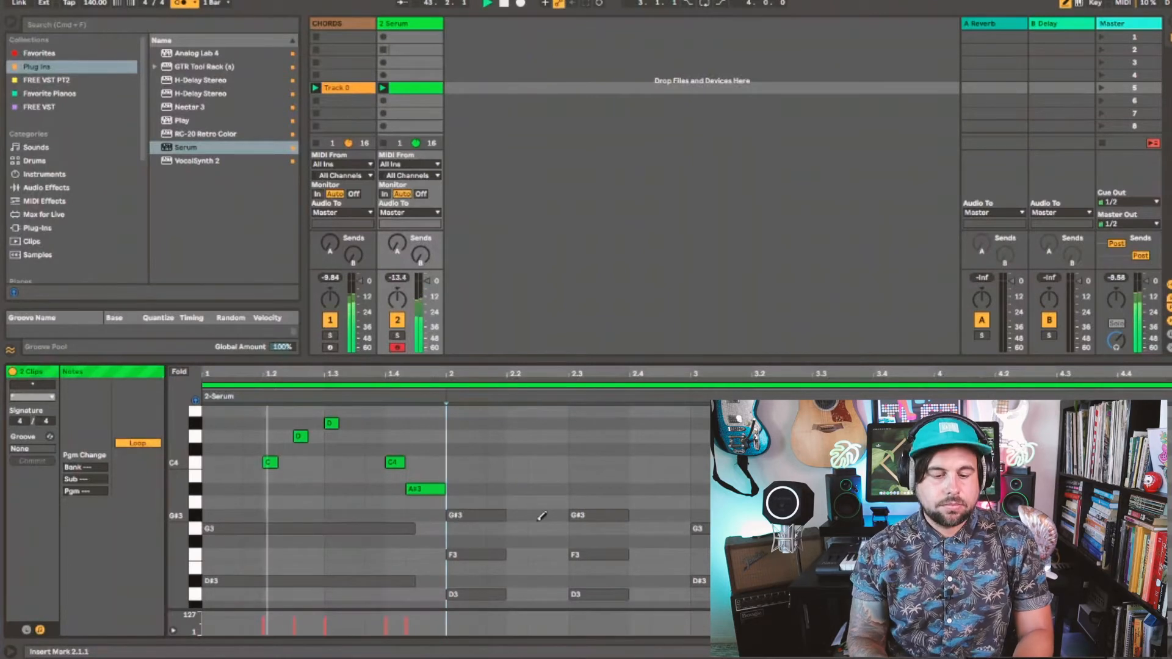
- Replace the A#3 note at 1.4.2 with a G3 of the same length and listen to it
click(418, 490)
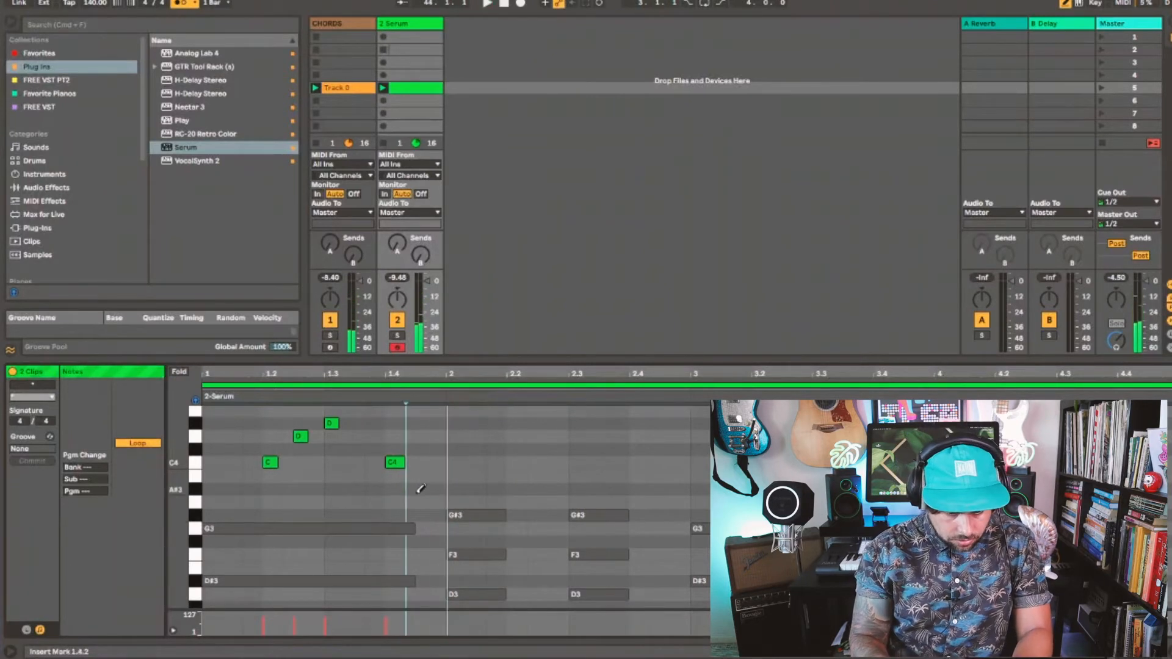
click(426, 529)
key(space)
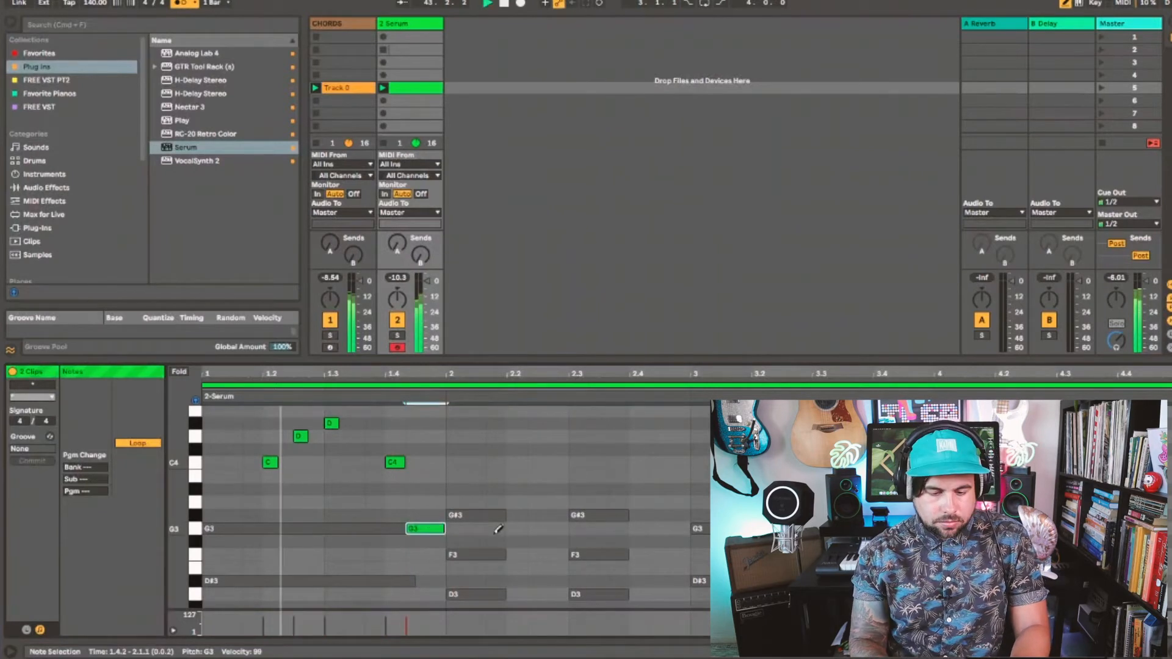
key(space)
- Draw the bar 2 notes of the new melody: C4 at 2.2, G3 at 2.2.3, G3 at 2.4 and C4 at 2.4.3
scroll(519, 463, down, 1)
click(526, 442)
click(526, 441)
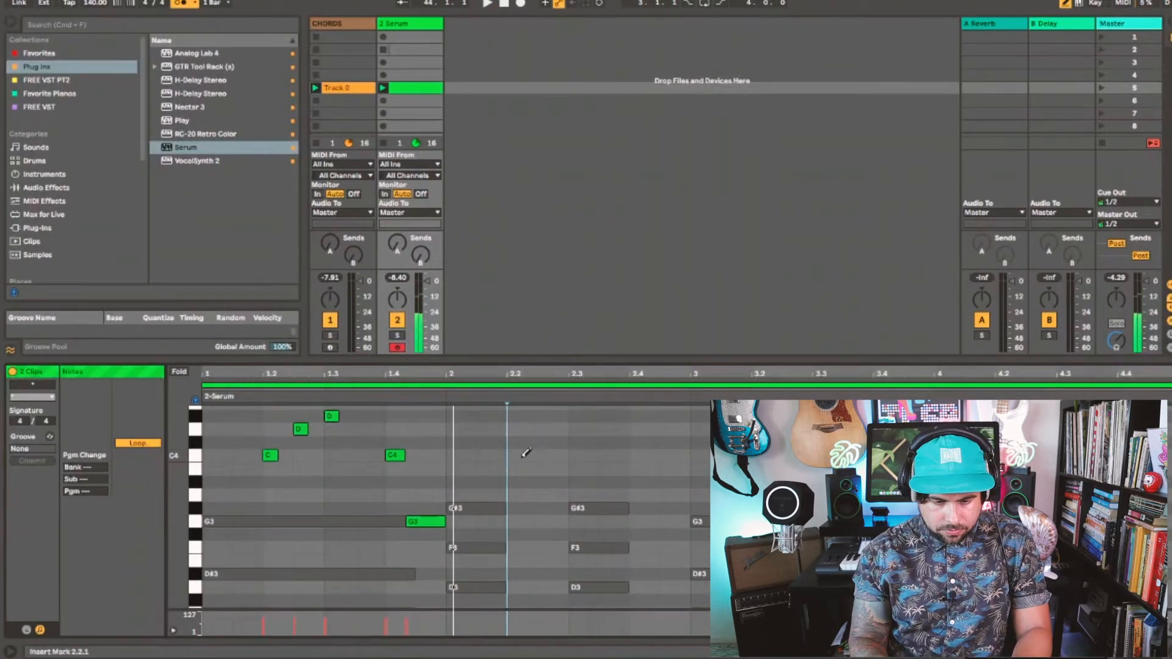
click(524, 455)
click(553, 481)
click(556, 481)
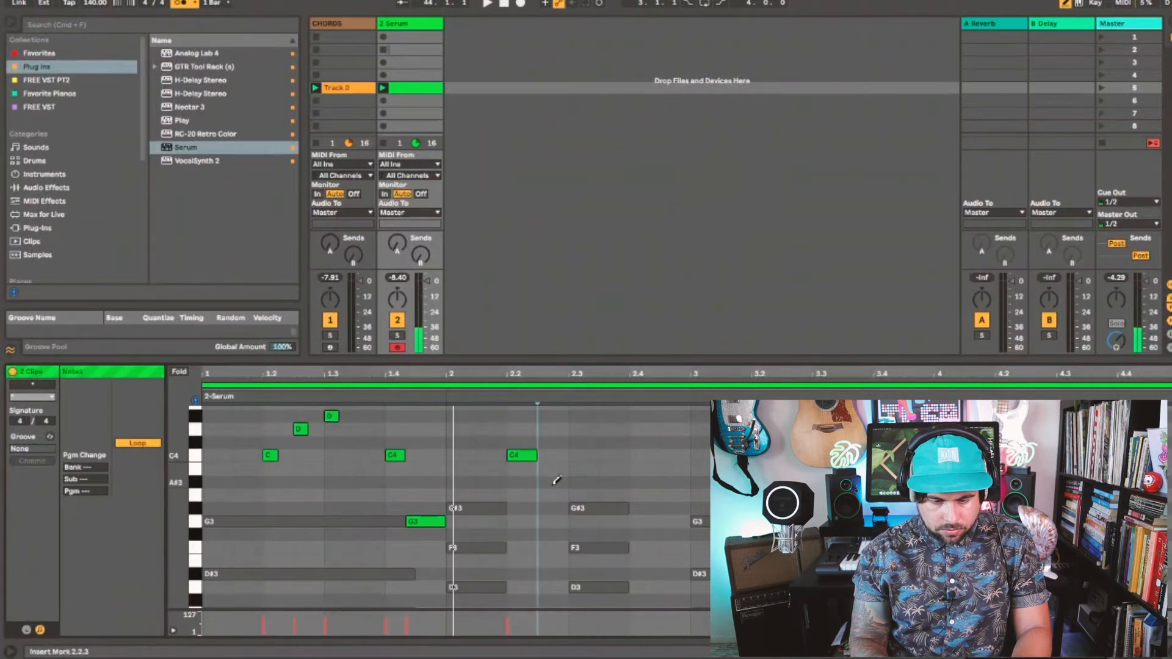
click(552, 521)
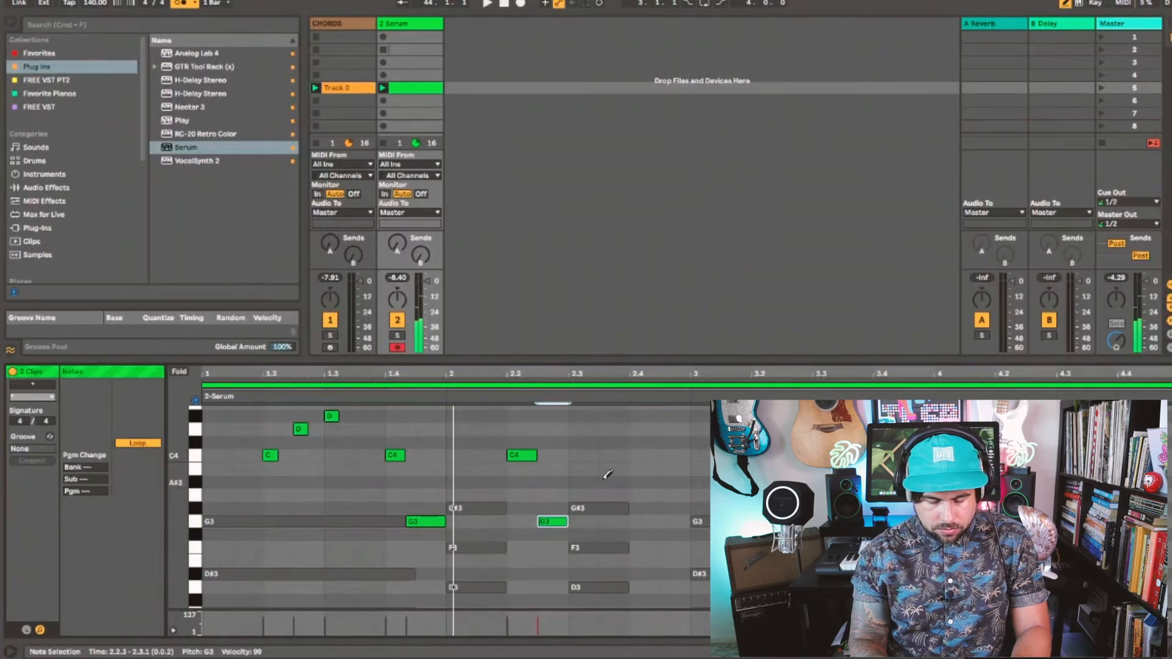
click(644, 521)
click(684, 454)
key(space)
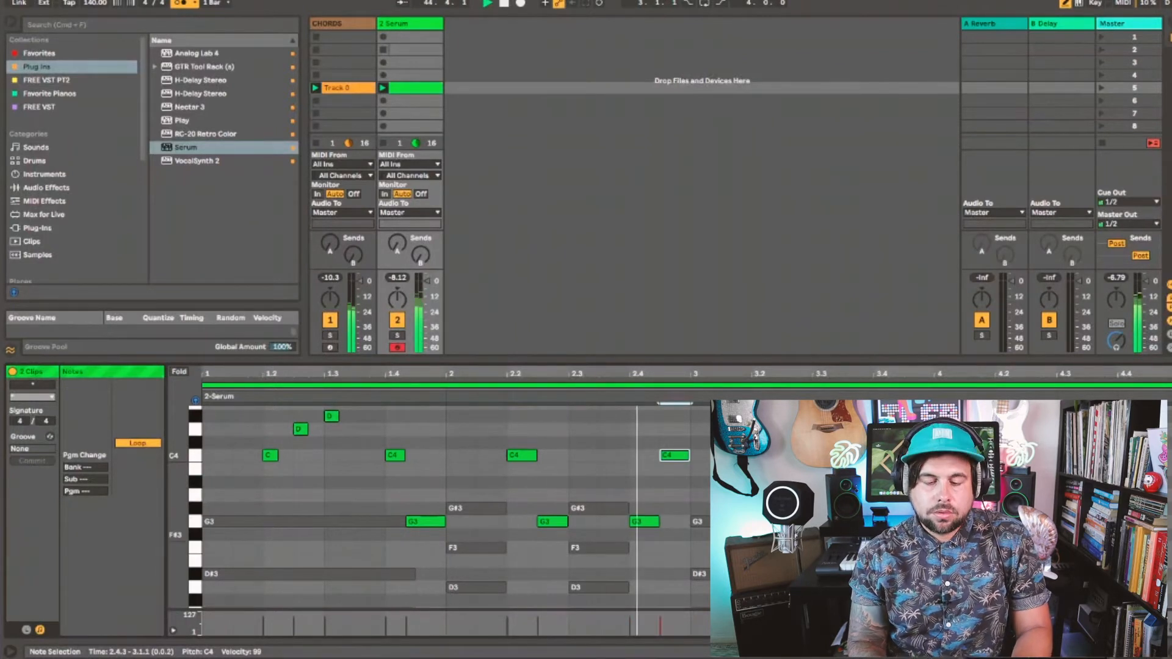
- Duplicate the new two-bar melody into bars 3 and 4 and play it with the chords
scroll(681, 451, up, 2)
scroll(452, 506, up, 1)
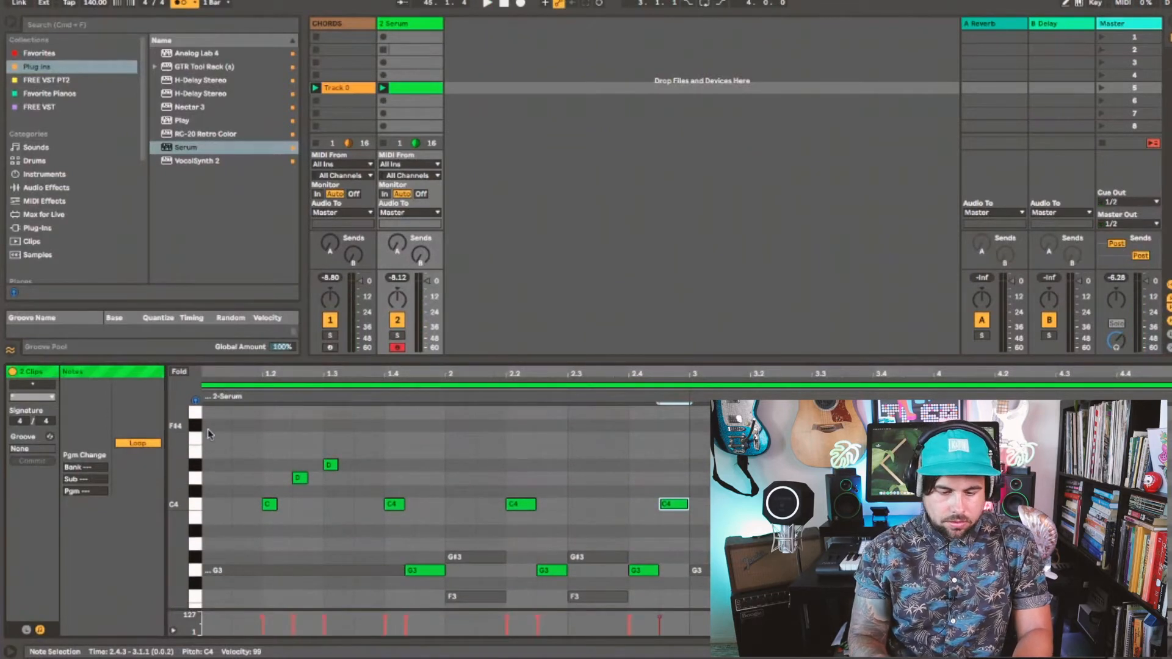
click(686, 571)
key(space)
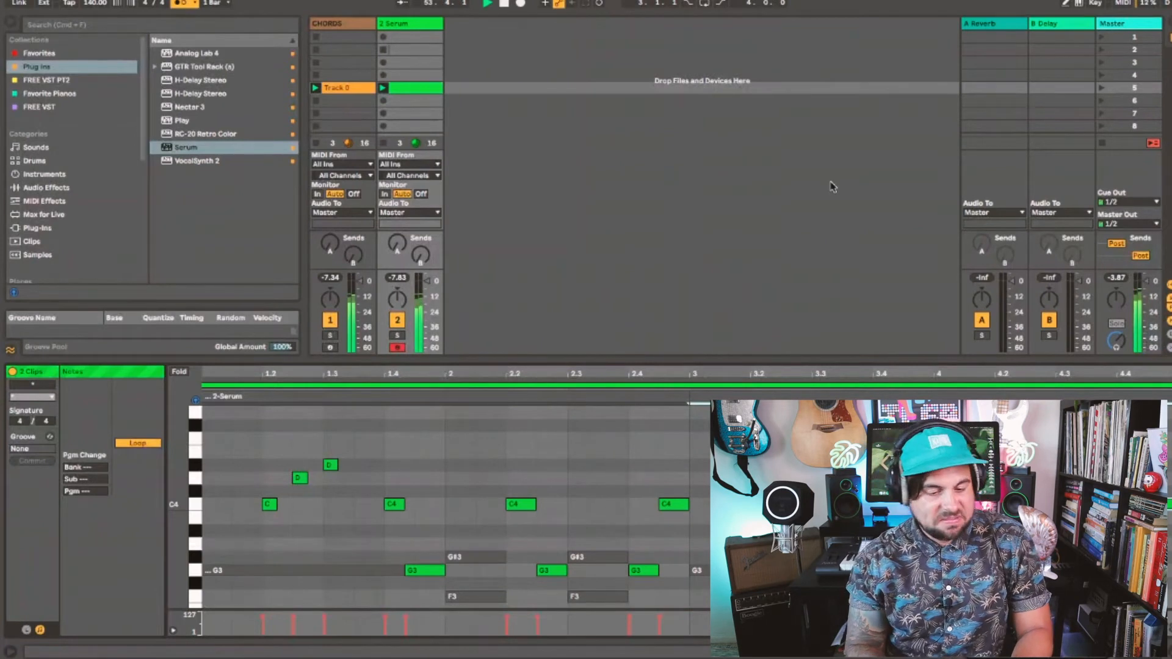
- Stop playback and load the MURDA KIT drum rack from the User Library onto a new track with an empty clip
click(409, 53)
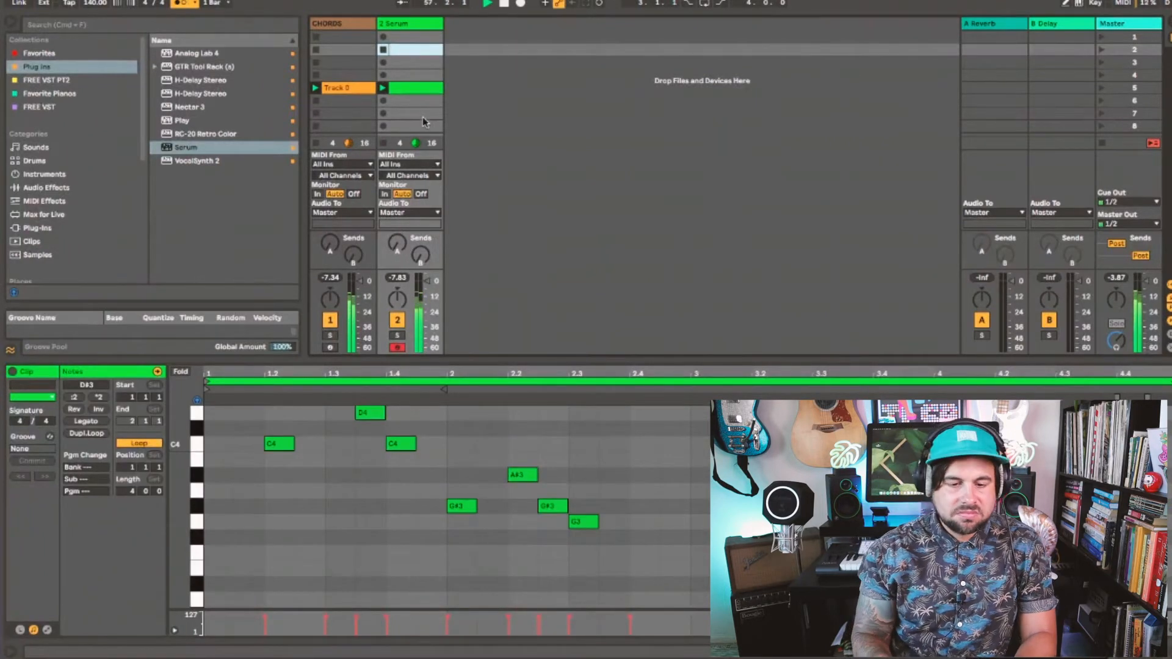
click(470, 127)
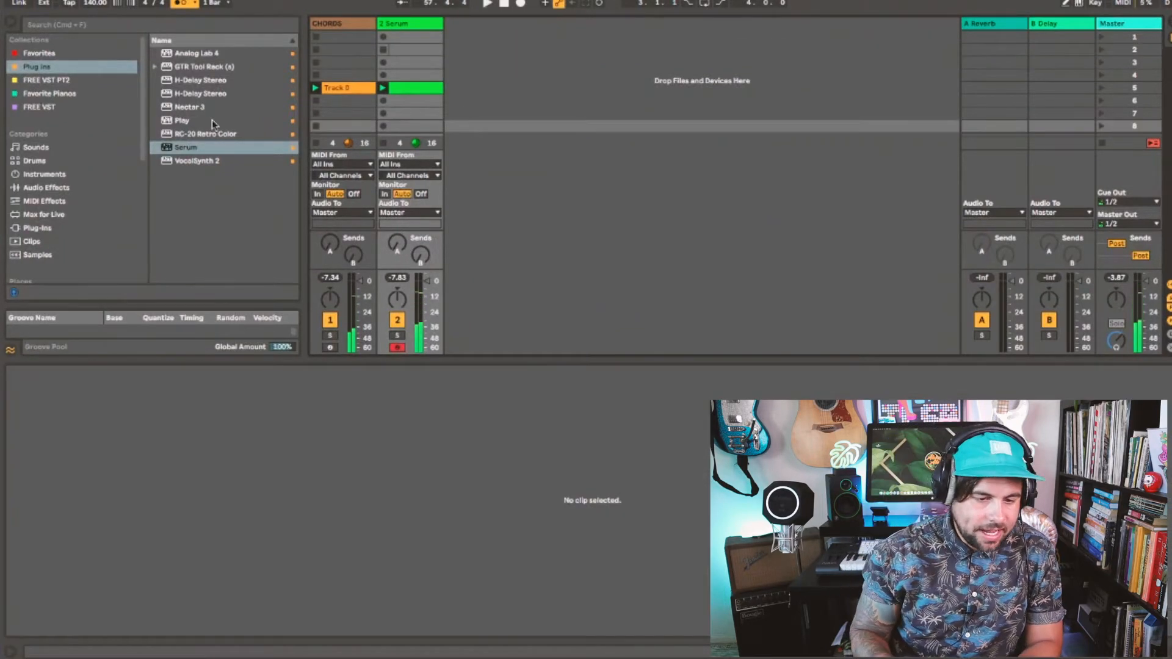
scroll(49, 197, down, 3)
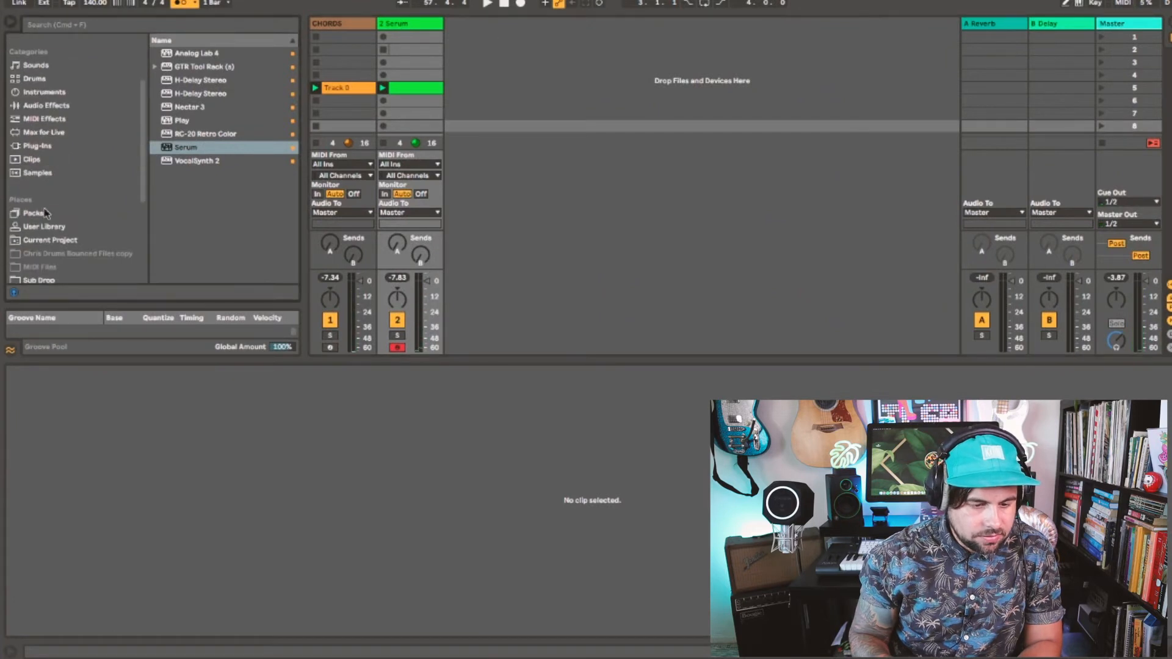
click(40, 228)
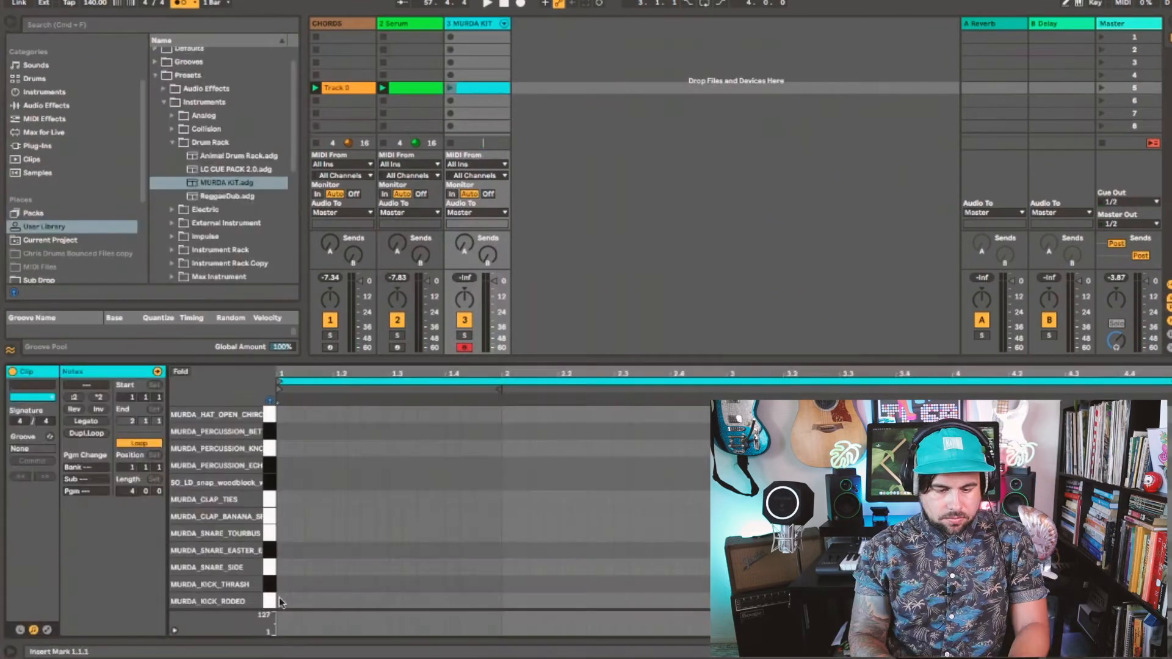
- Draw a two-bar beat with KICK_RODEO at 1.1, 1.4, 2.1 and 2.3.3 and SNARE_SIDE at 1.3 and 2.3, and play it
double_click(282, 601)
double_click(311, 601)
click(450, 88)
key(space)
click(396, 533)
click(398, 533)
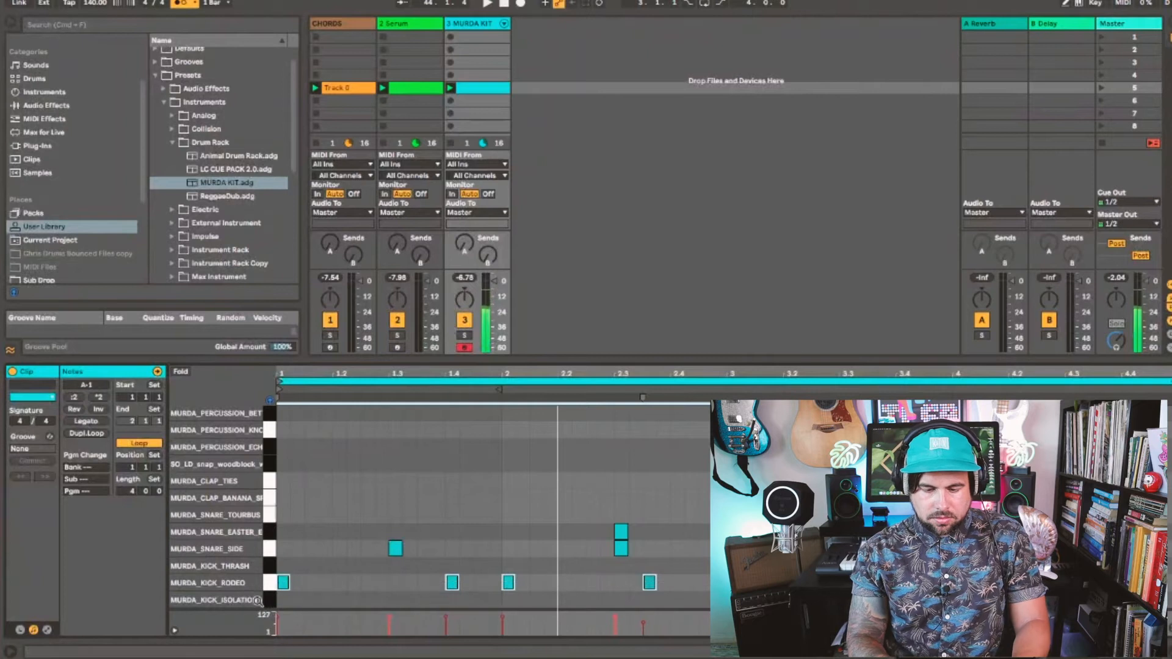
key(space)
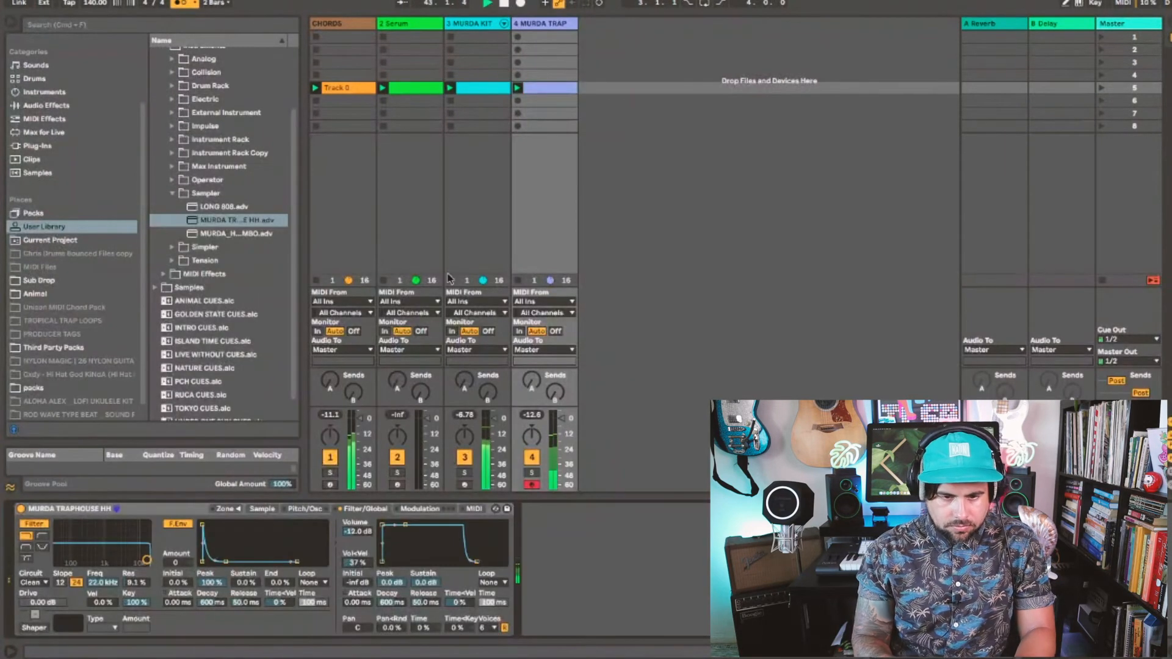
- Create a hi-hat clip on the MURDA TRAP track with F3 eighth notes in bar 1, duplicate them through bar 4 and play it
double_click(553, 88)
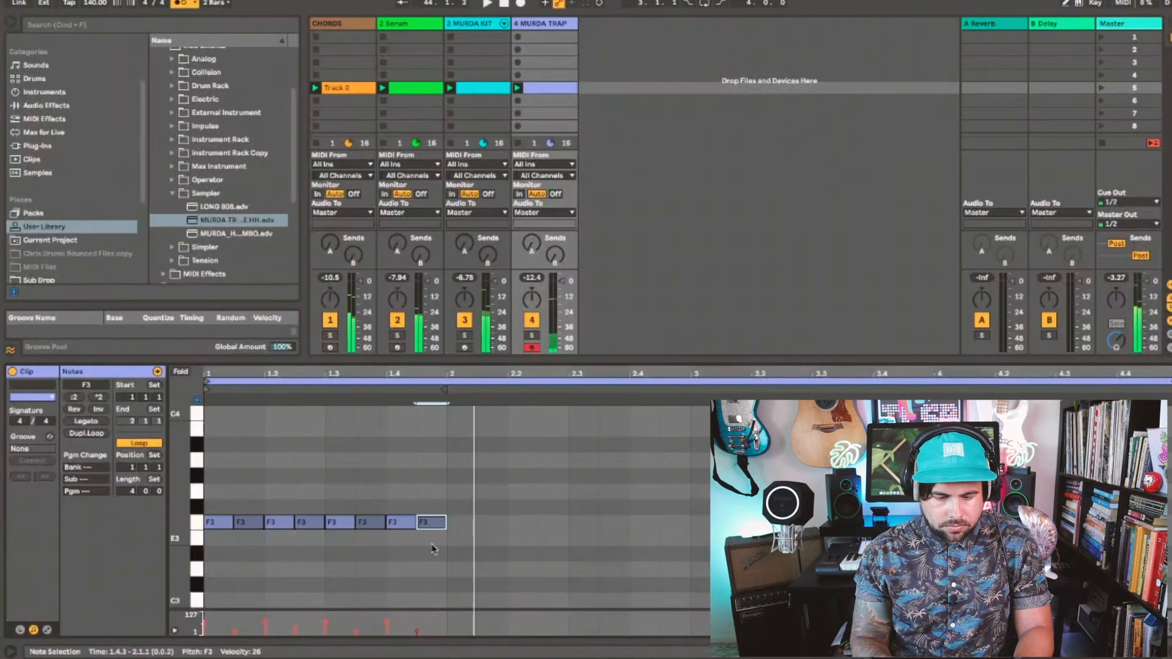
drag(440, 503, 214, 549)
key(ctrl+d)
key(space)
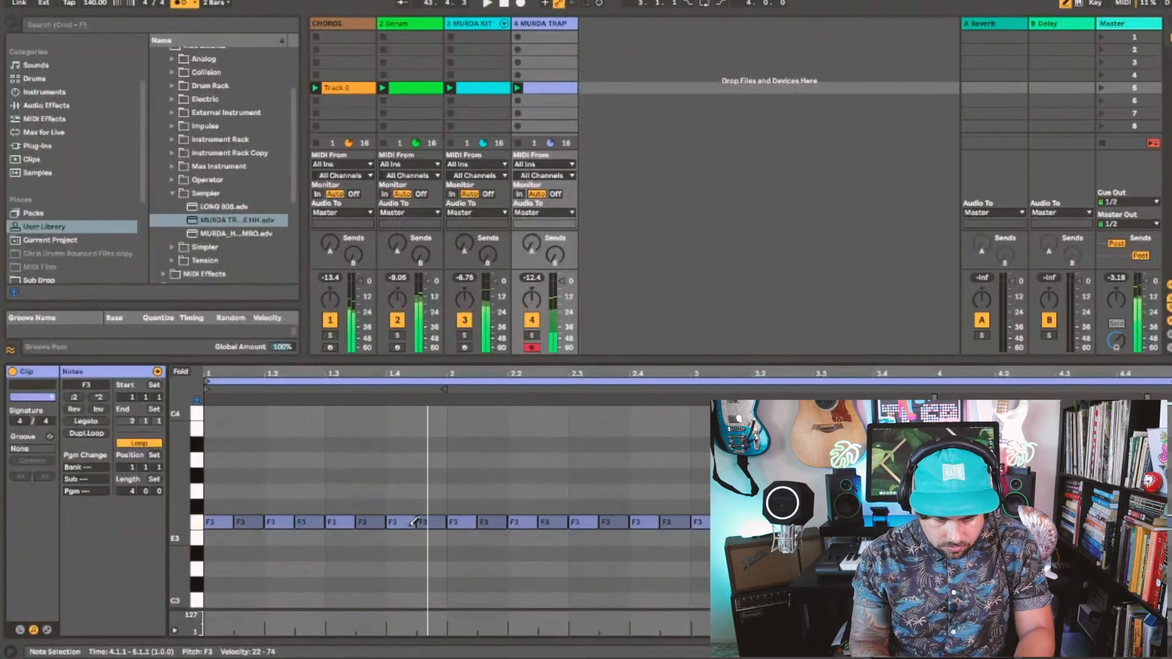
- Replace the two F3 hi-hats on the first beat of bar 2 with three eighth-note triplets
click(456, 523)
drag(455, 523, 494, 522)
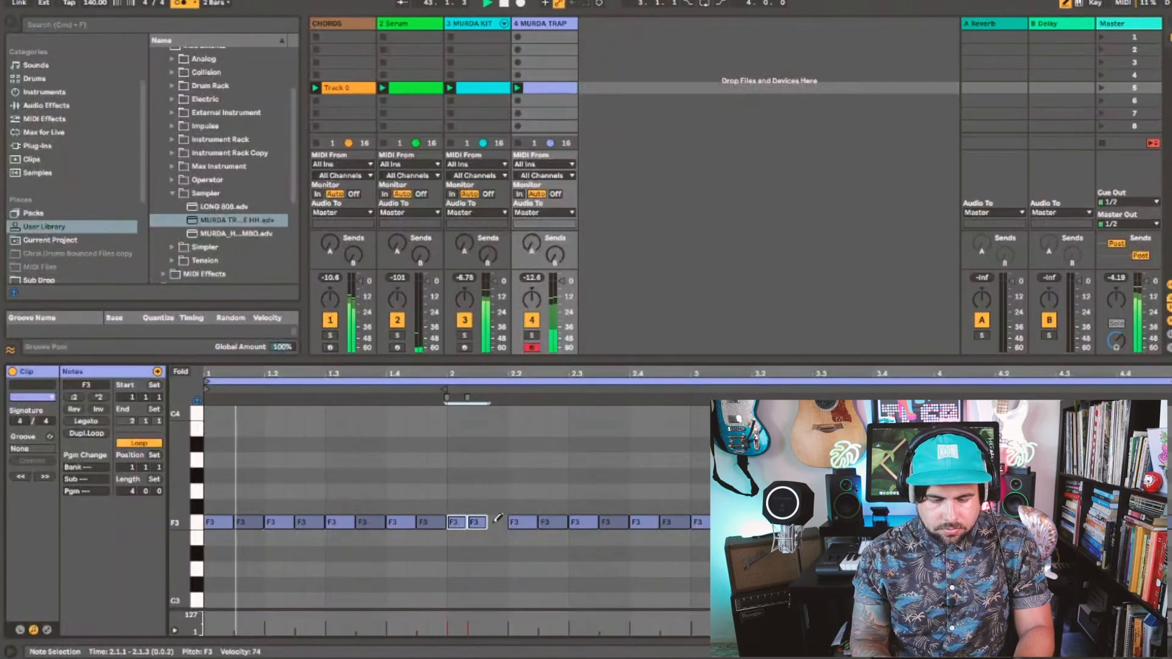
click(497, 523)
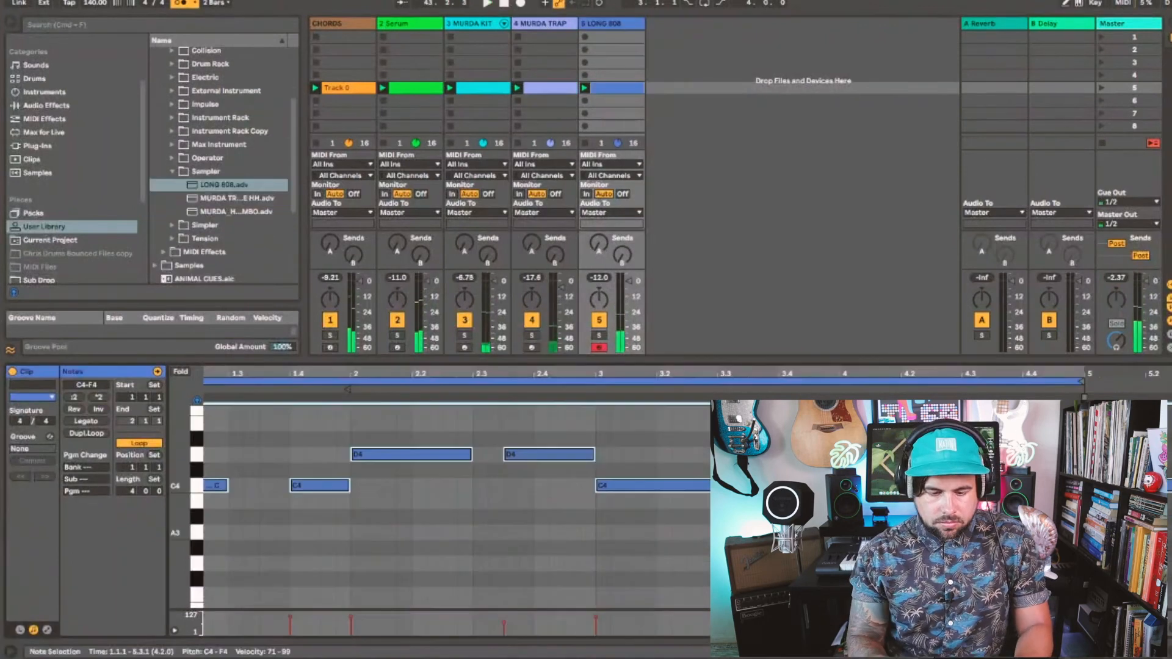
- Transpose all the LONG 808 bass notes up one octave and play the clips
key(shift+Up)
key(space)
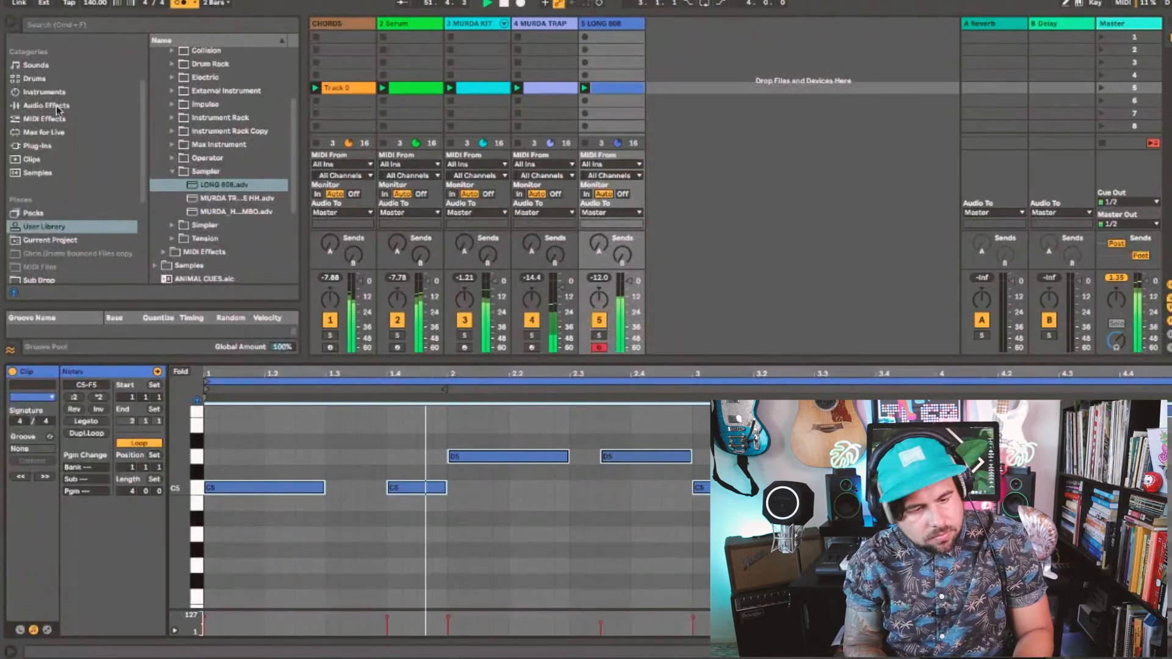
- Browse the sounds and plug-ins during playback and lower the Serum track's volume slightly
click(36, 65)
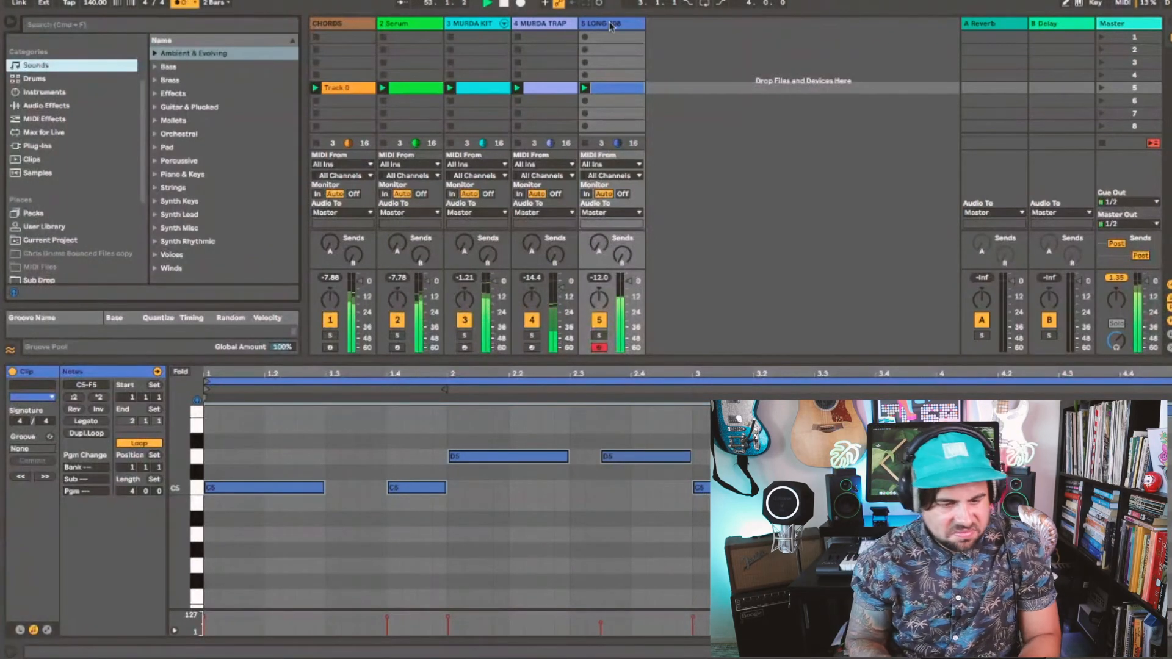
click(63, 147)
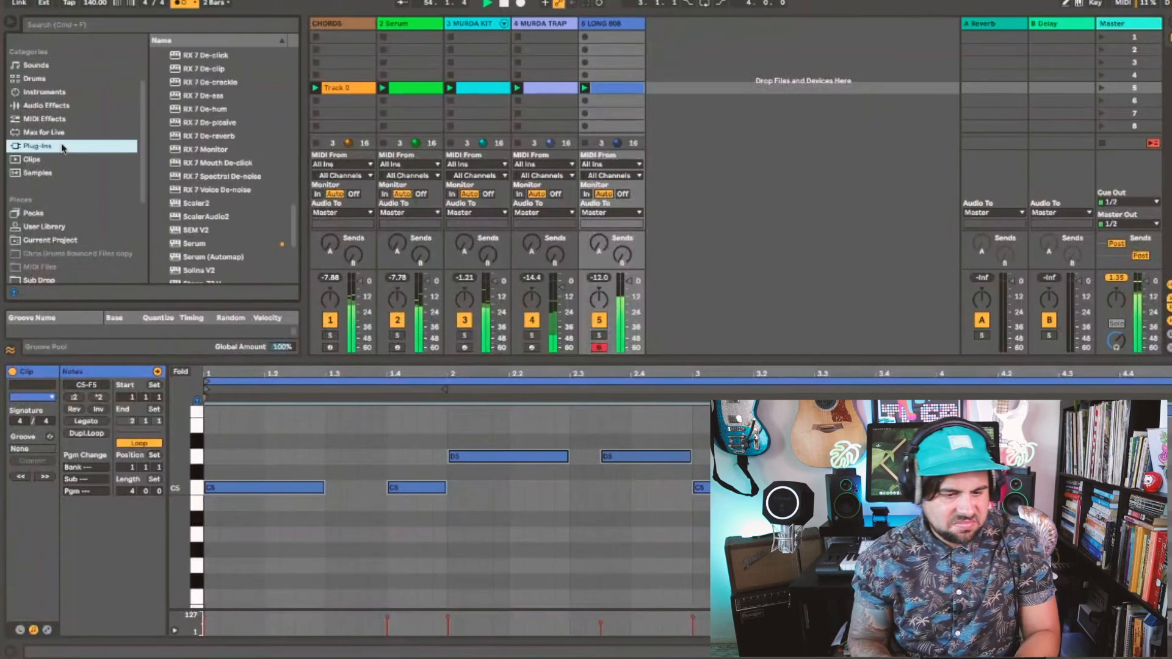
scroll(203, 220, down, 3)
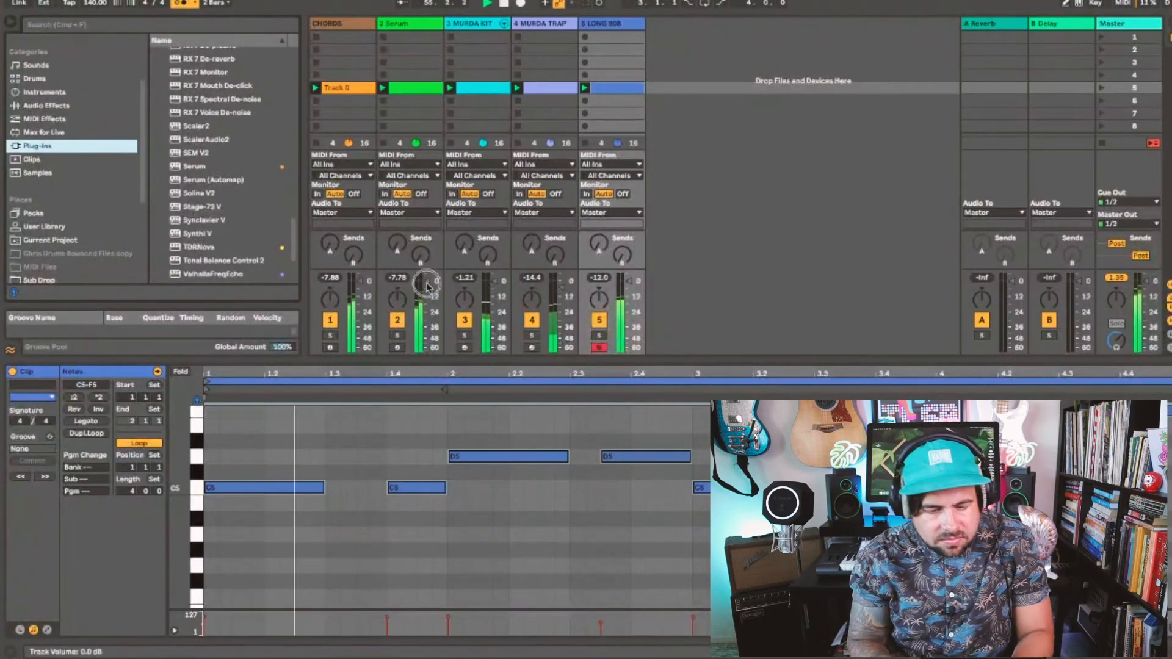
drag(423, 287, 423, 301)
- Add the Stereo Enhanced Master rack from the Favorites to the Master track and set its Stereo Enhance to 28
scroll(219, 123, up, 10)
scroll(52, 138, up, 3)
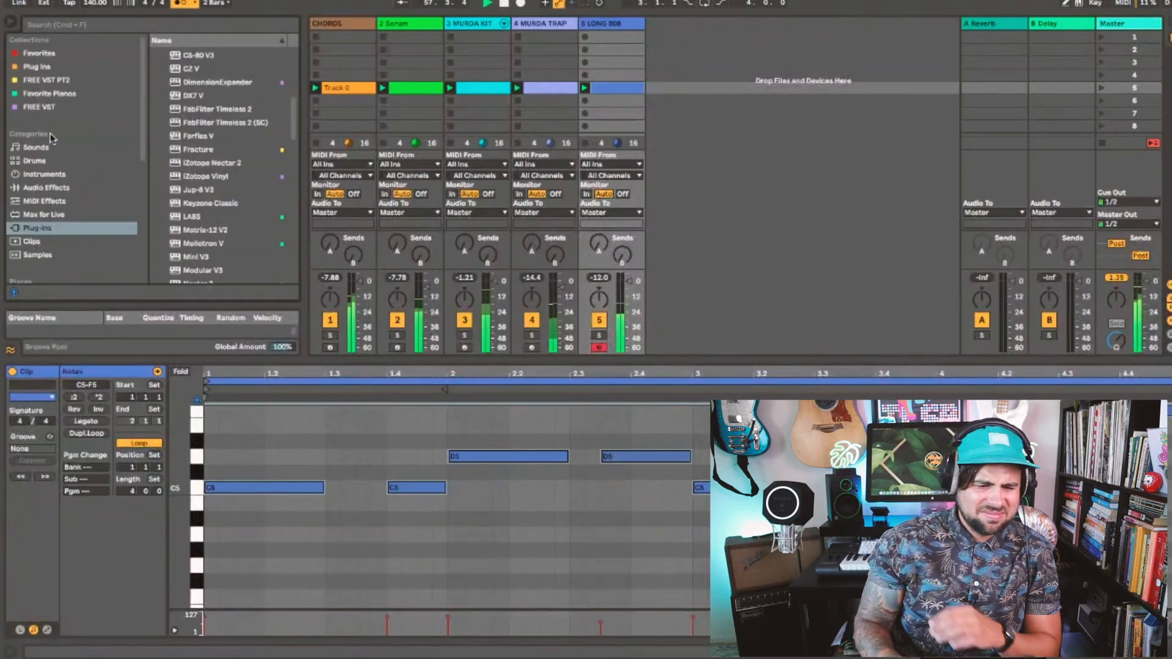
click(37, 148)
click(39, 53)
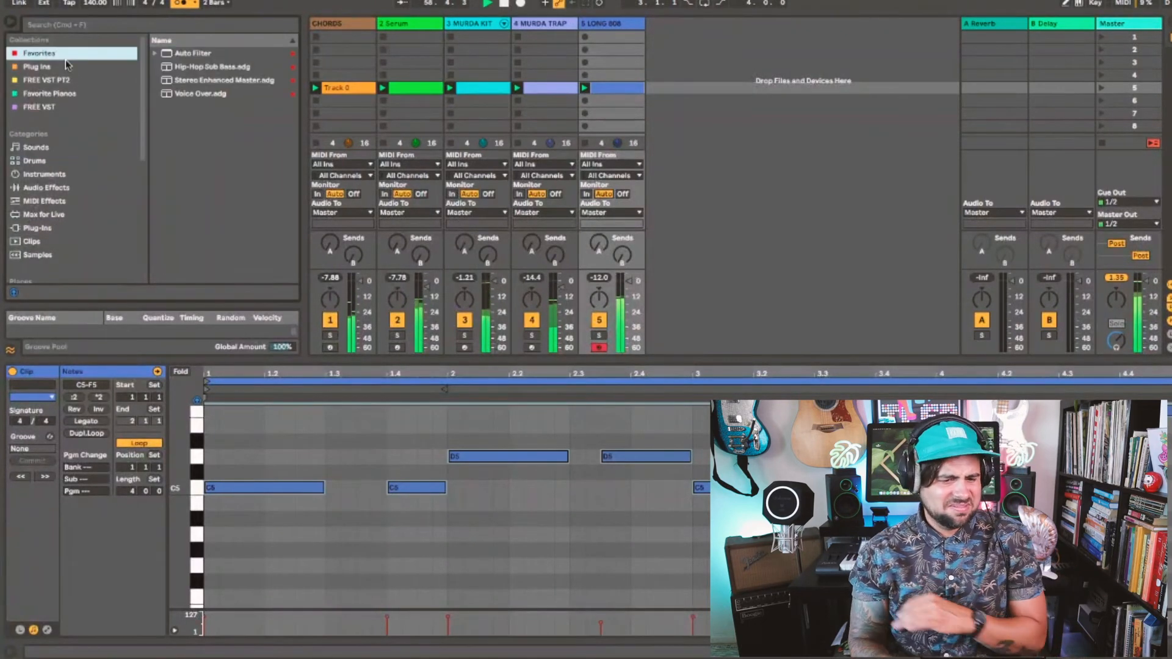
double_click(208, 80)
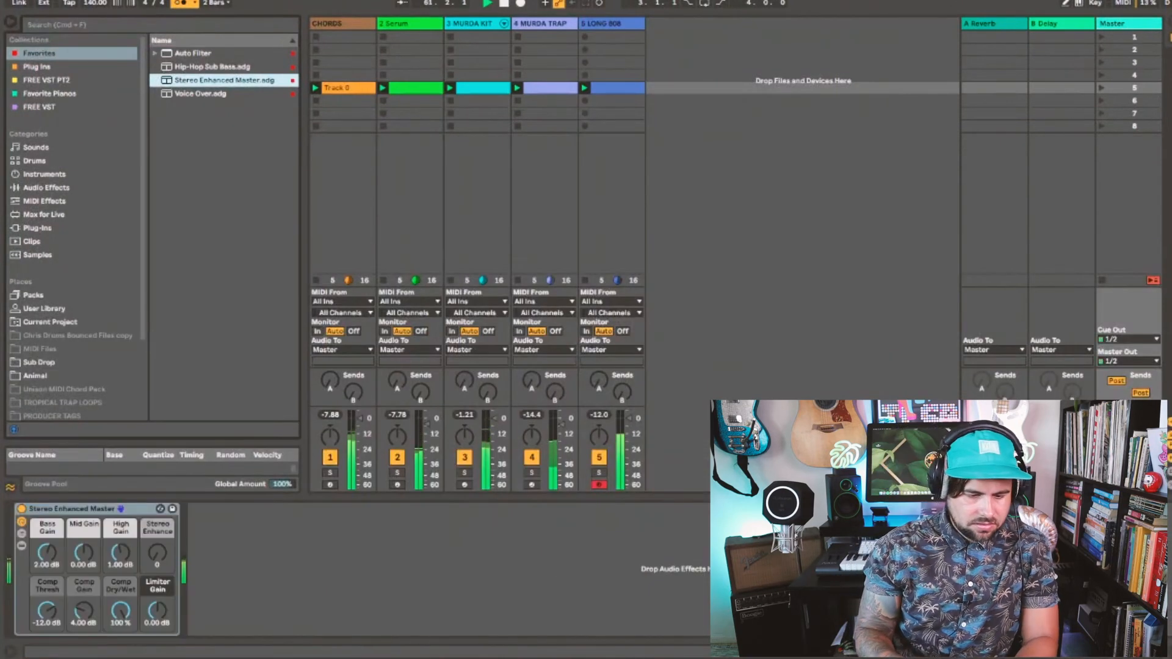
drag(153, 554, 154, 554)
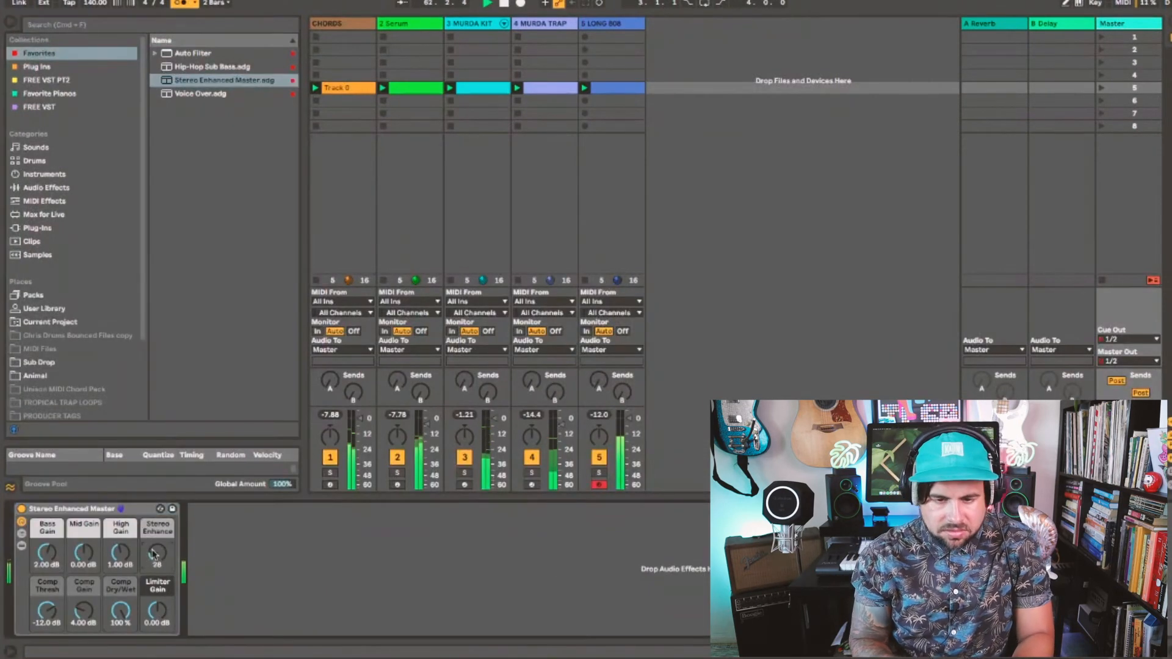
- Set the LONG 808 sampler's filter circuit to SMP with a drive of 9.56 dB
click(607, 25)
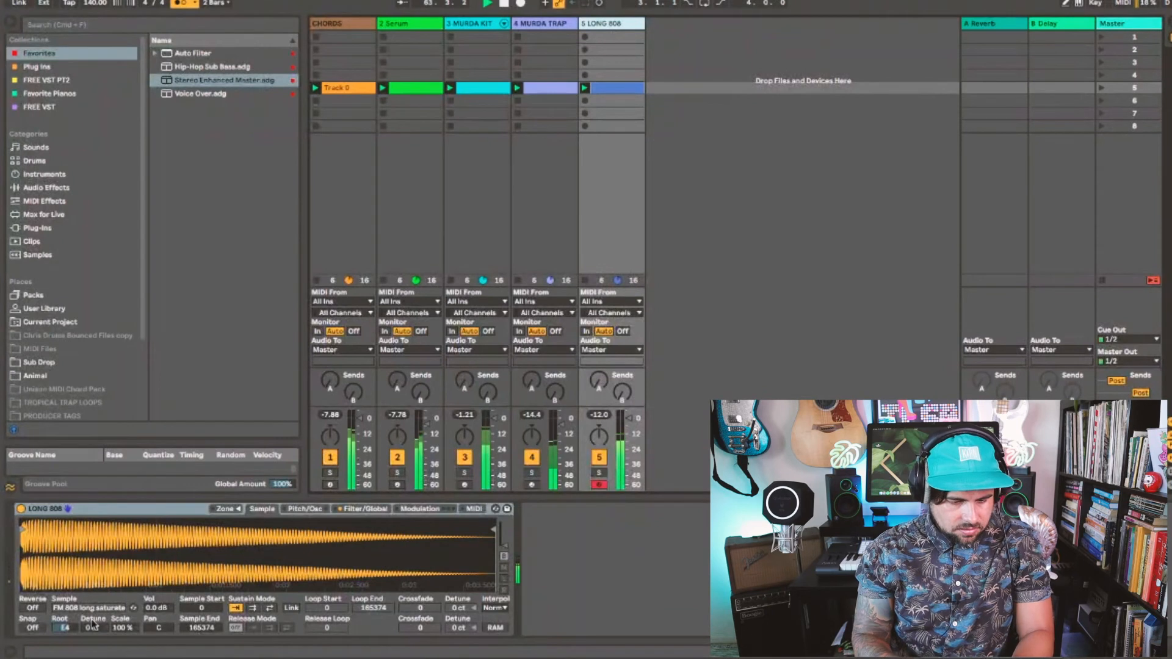
click(363, 508)
click(38, 584)
click(38, 632)
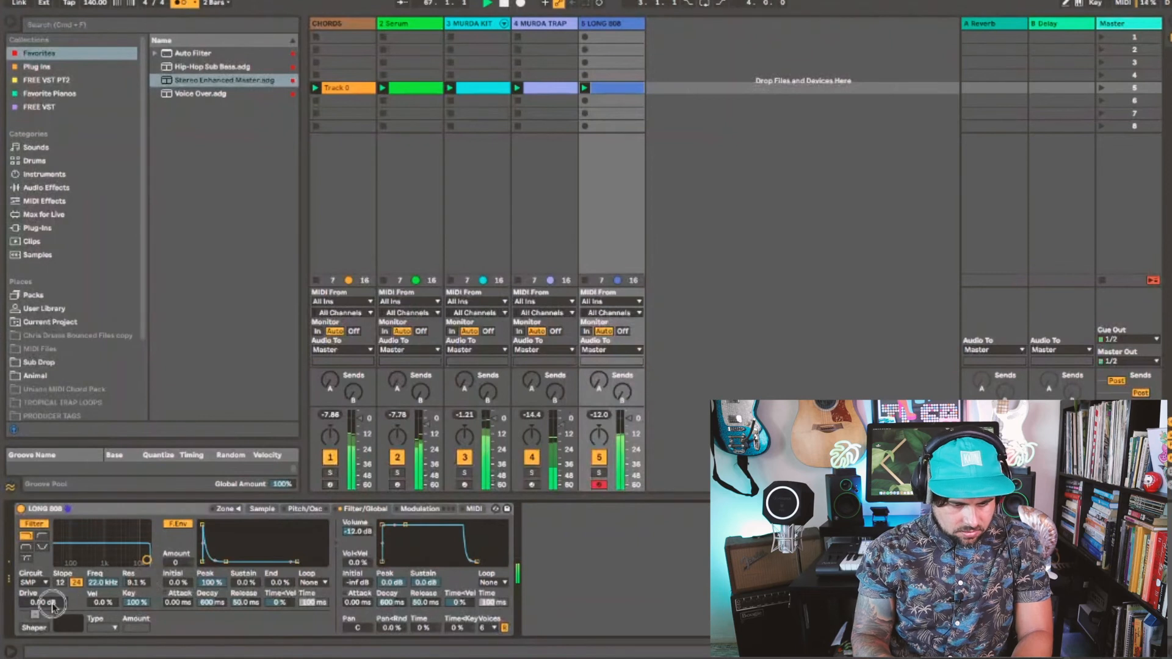
- Lower the LONG 808 track's volume slightly and set its filter frequency to about 6.13 kHz
drag(631, 418, 626, 421)
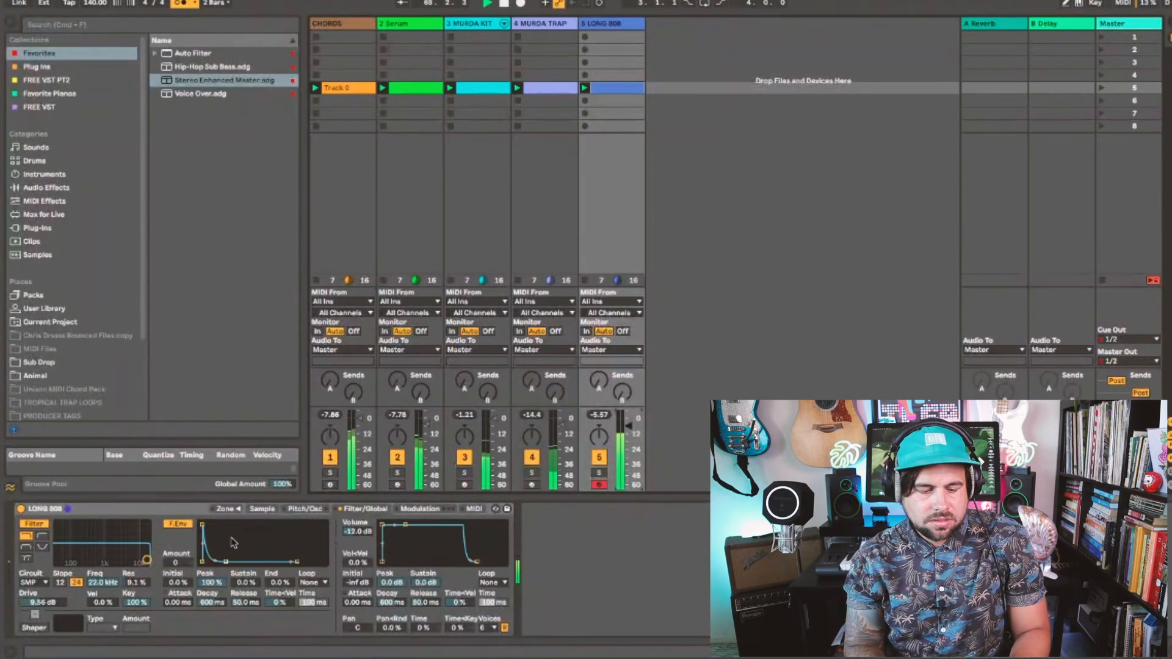
drag(147, 564, 133, 561)
- Raise the Serum track's send to the A Reverb return
click(391, 382)
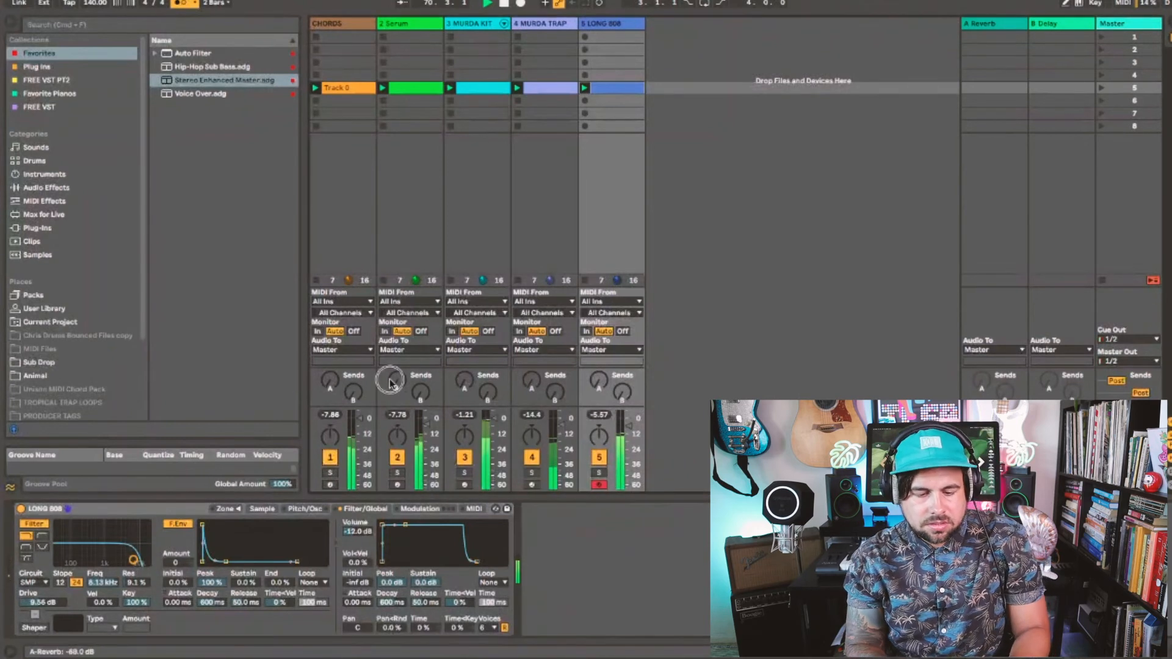